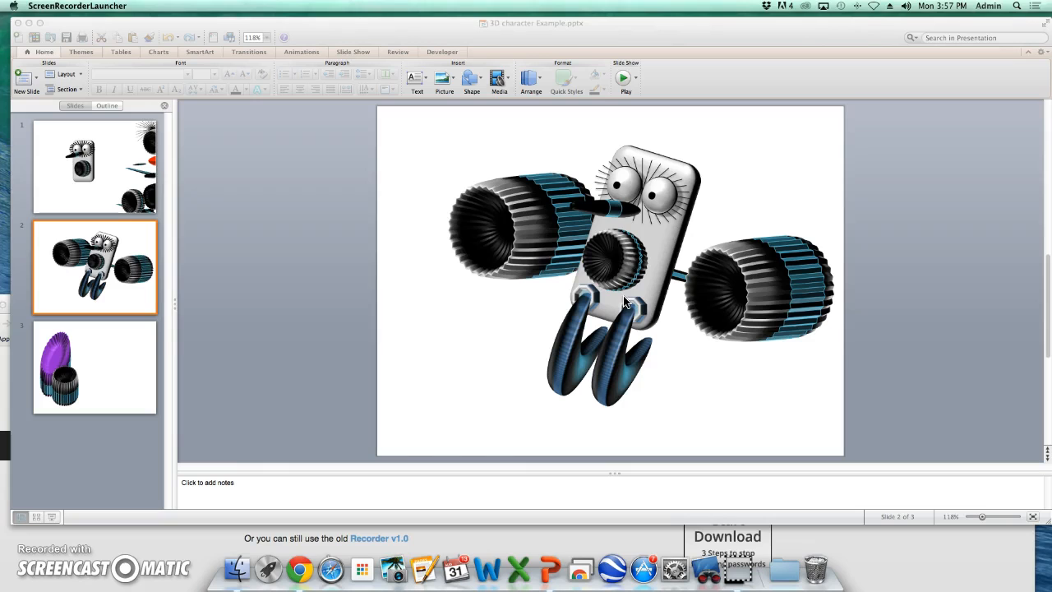
- Insert a new slide after slide 2 and draw a circle (Oval) in its upper-left area
click(25, 80)
click(25, 80)
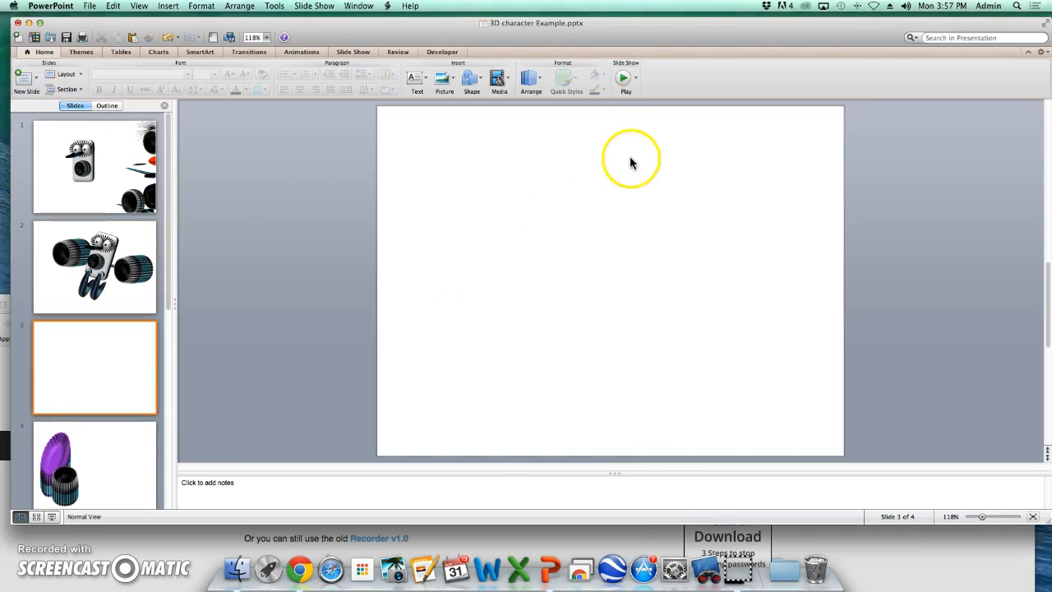
click(470, 78)
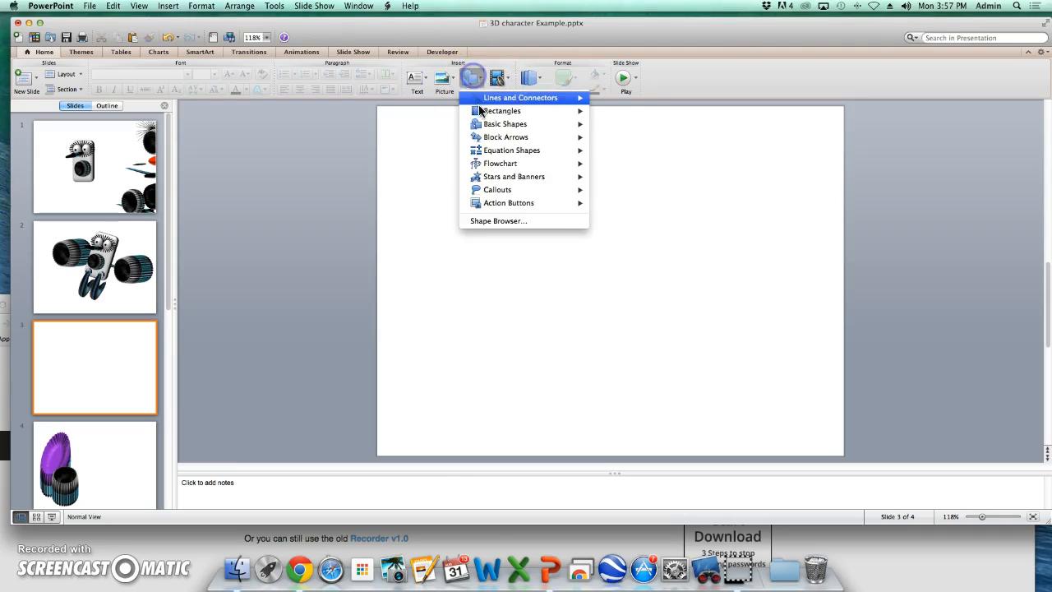
mouse_move(490, 123)
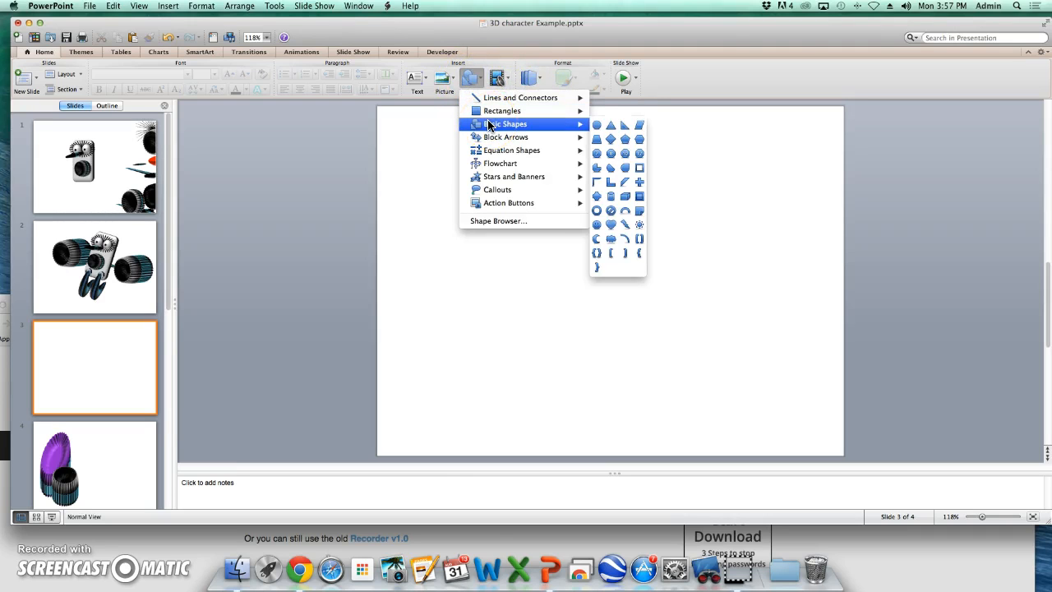
click(597, 125)
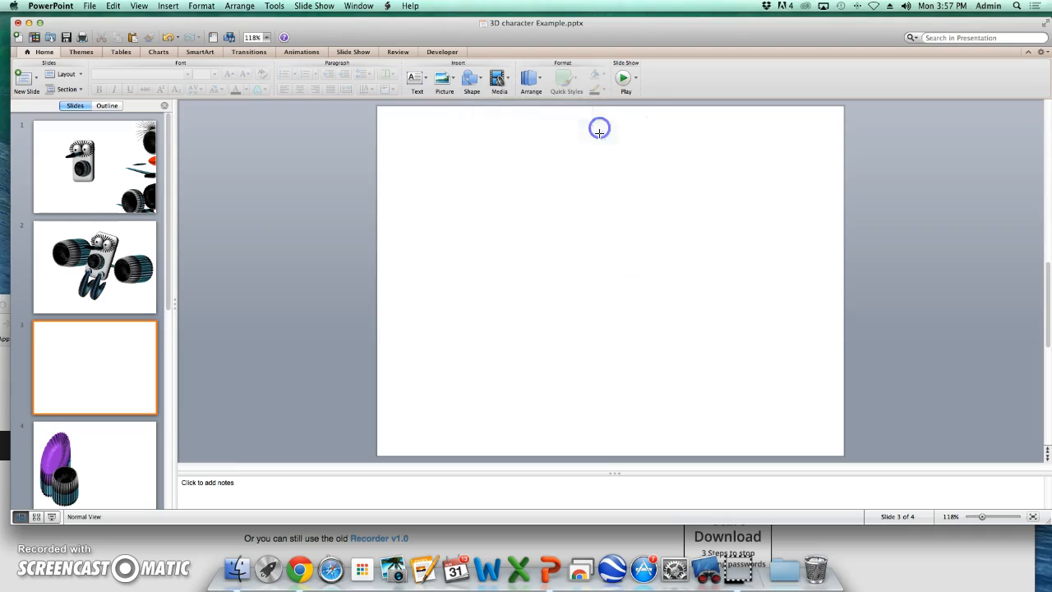
drag(465, 185, 516, 250)
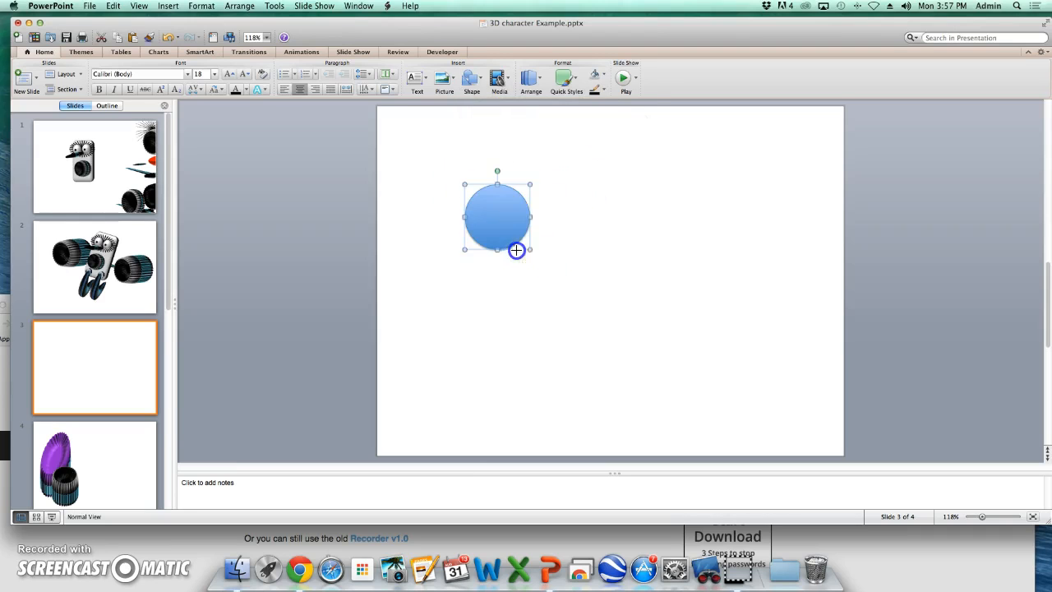
- Fill the circle with light gray
click(605, 74)
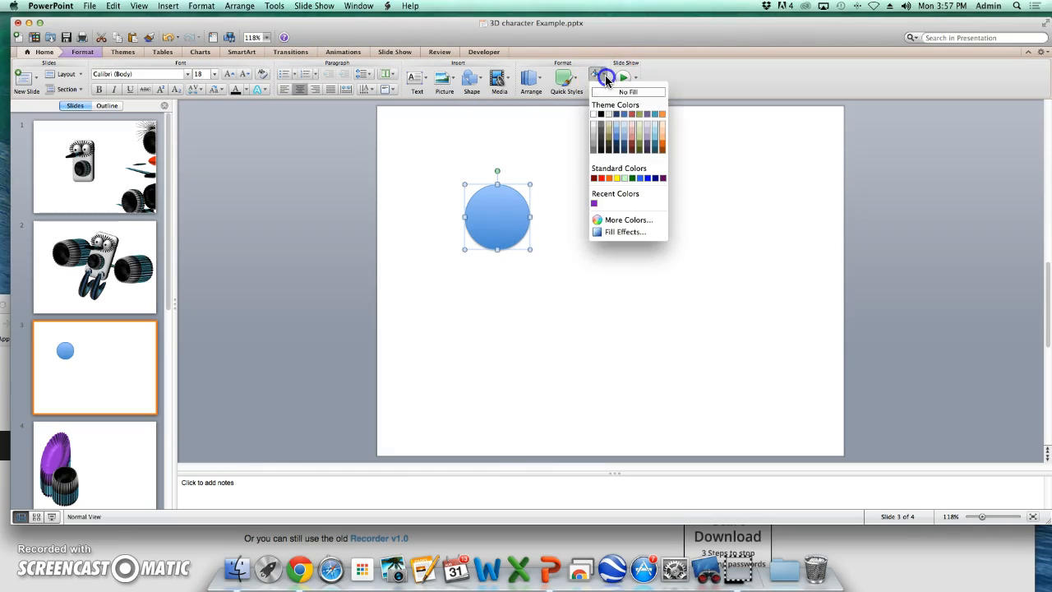
click(594, 131)
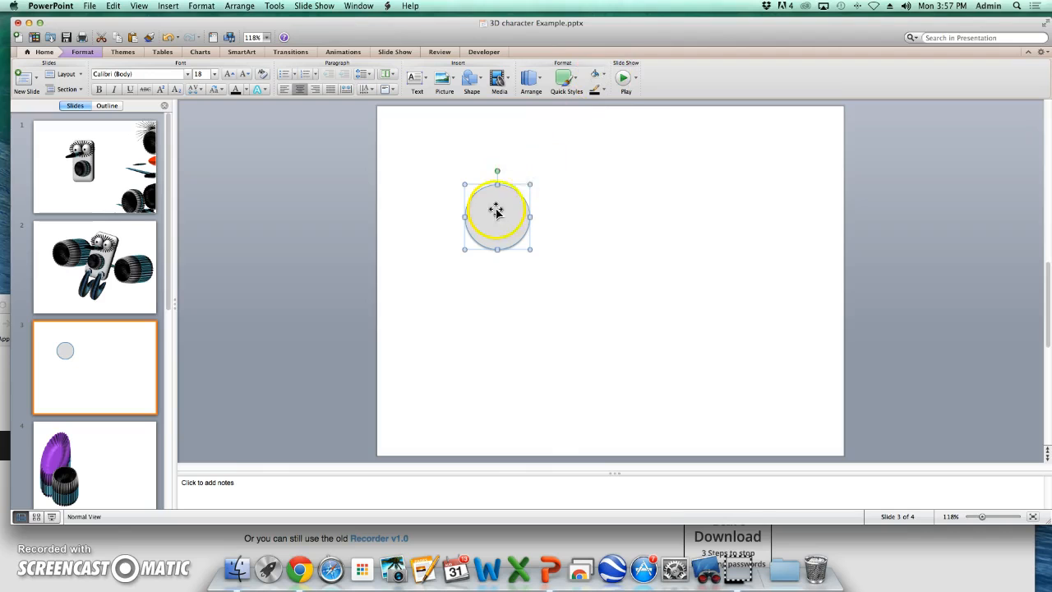
click(605, 75)
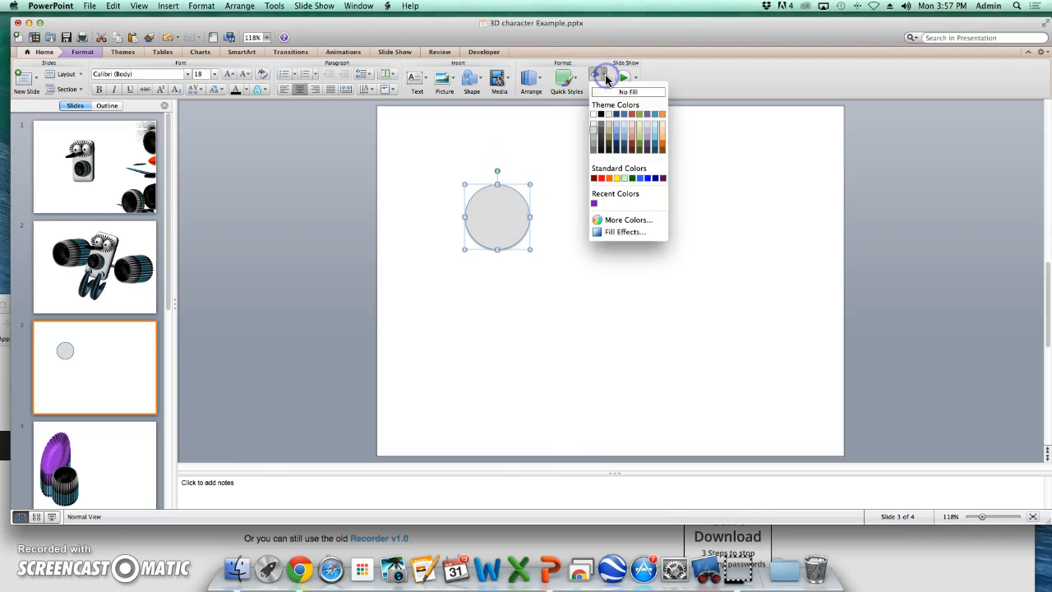
click(613, 231)
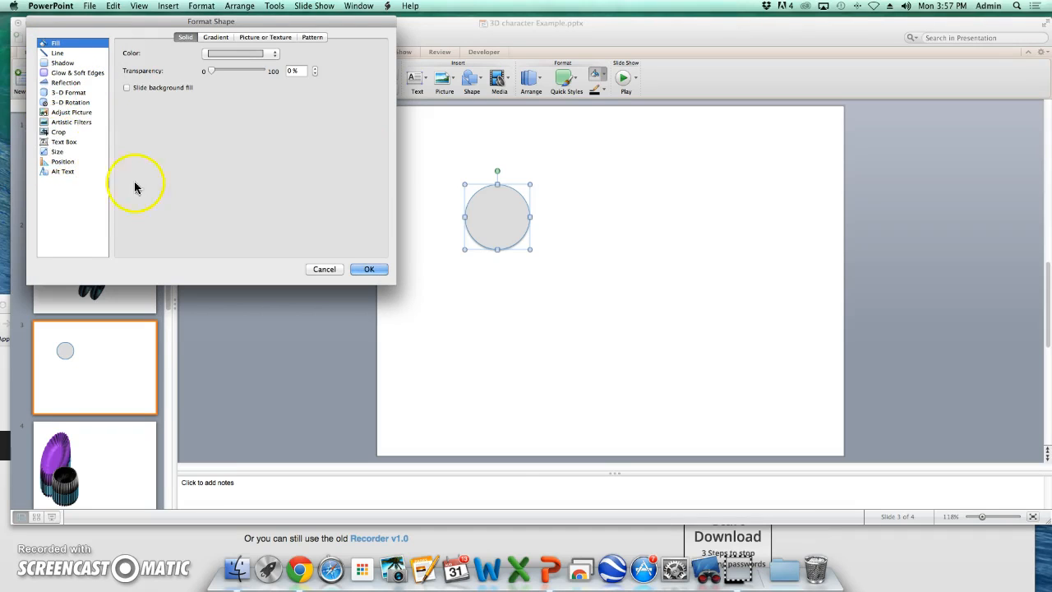
click(326, 271)
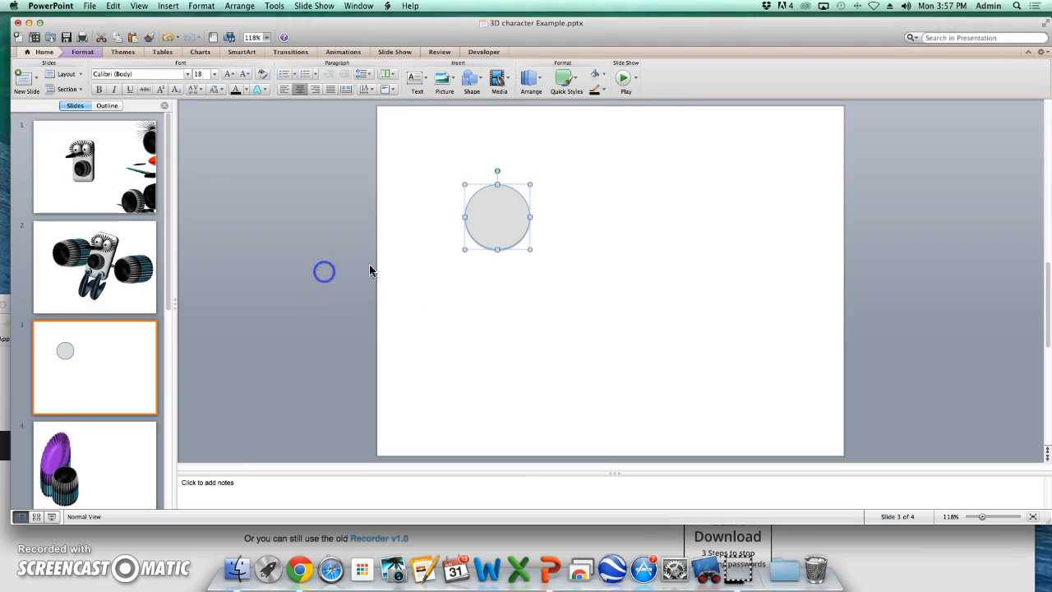
- Open Format Shape for the circle and apply a Path gradient fill
right_click(510, 188)
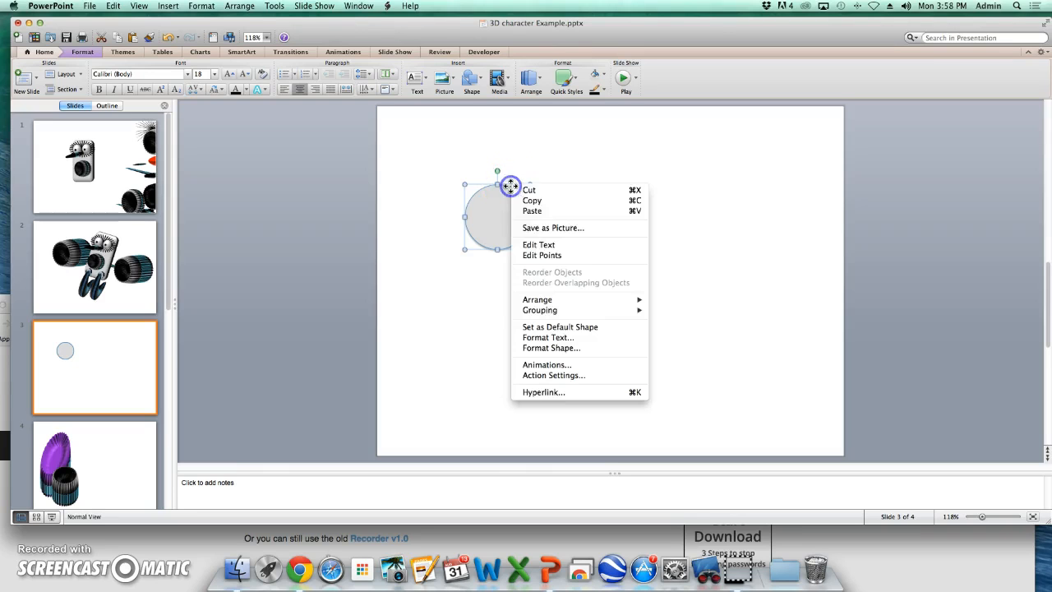
click(563, 348)
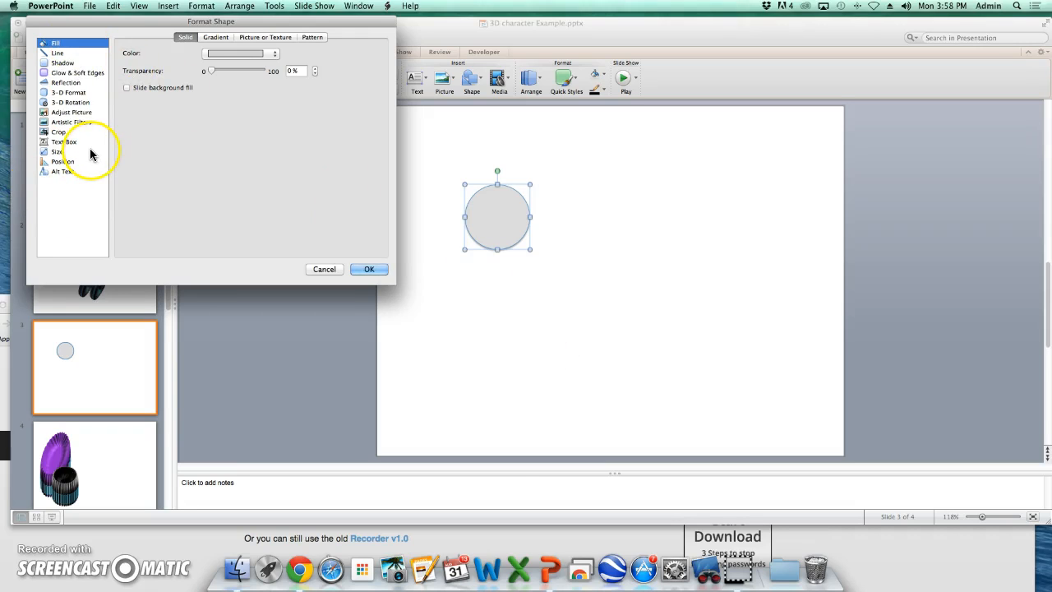
click(218, 39)
click(206, 71)
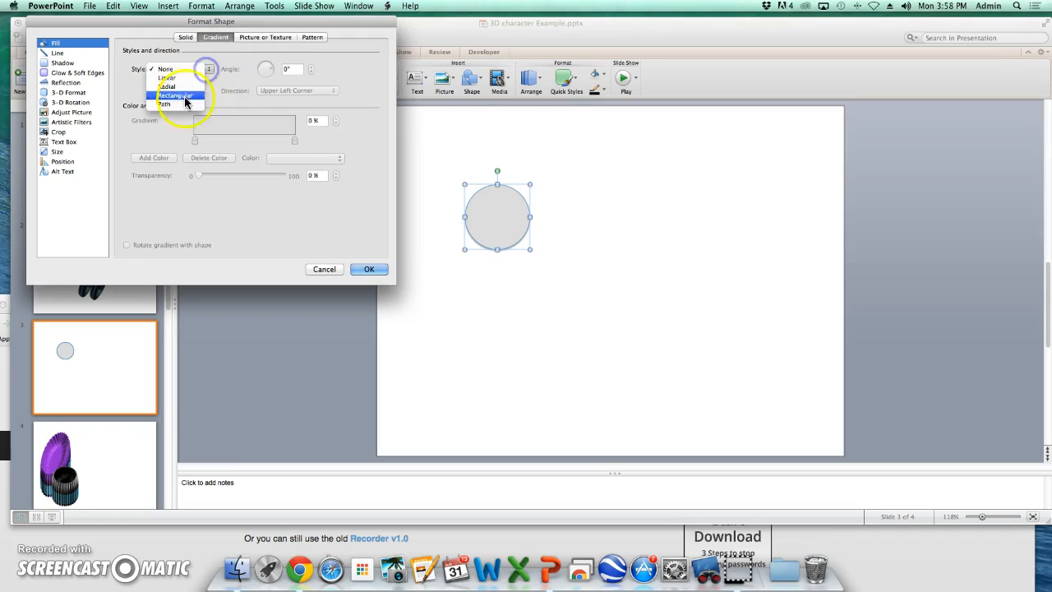
click(175, 101)
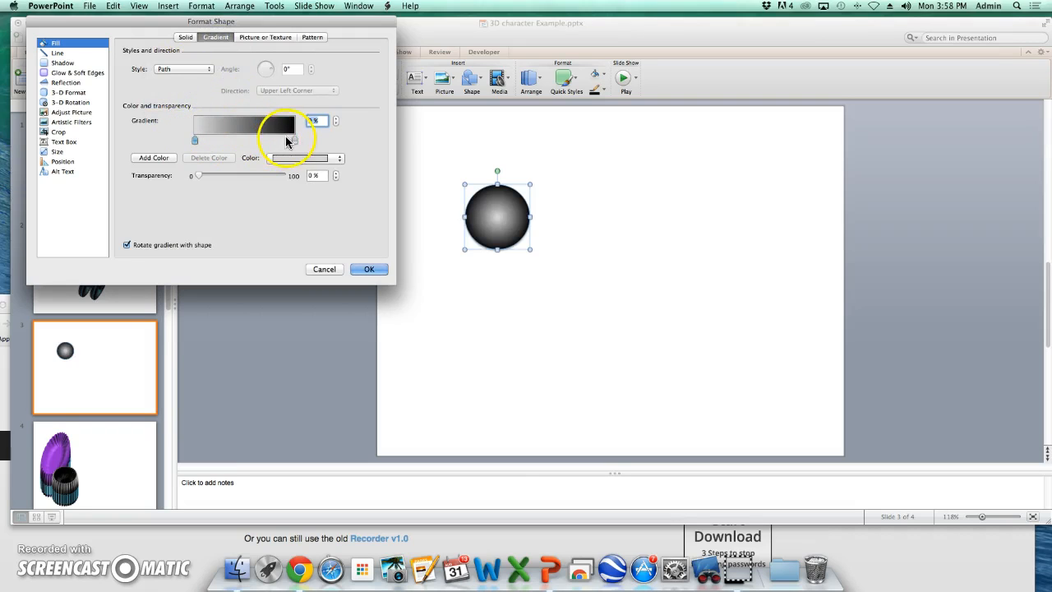
- Move the first gradient stop to 16%, add a white stop and place it at 32%
mouse_move(197, 145)
mouse_down()
mouse_move(234, 156)
mouse_move(212, 144)
mouse_up()
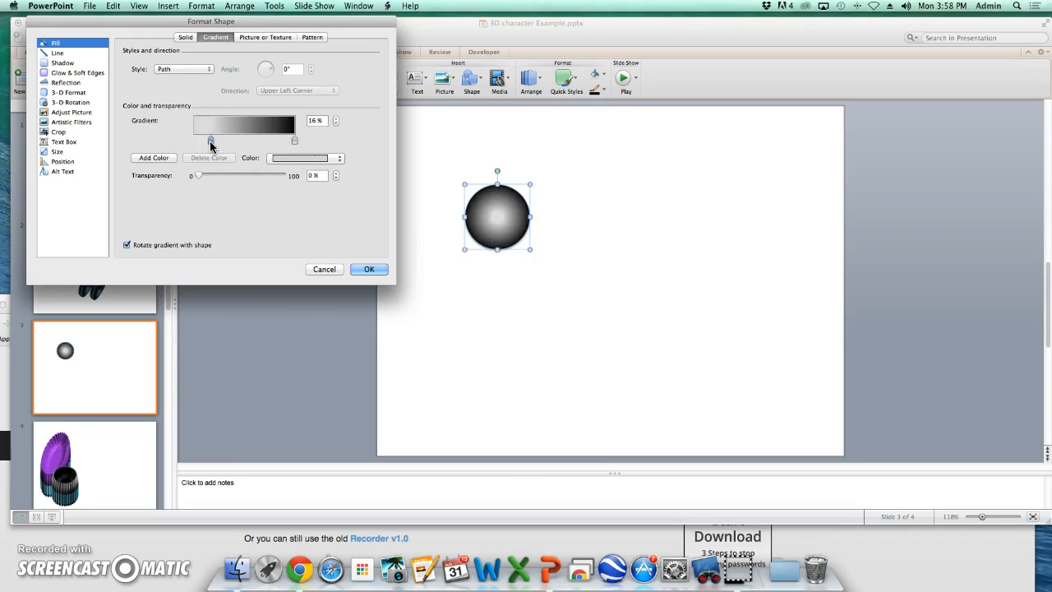
click(163, 158)
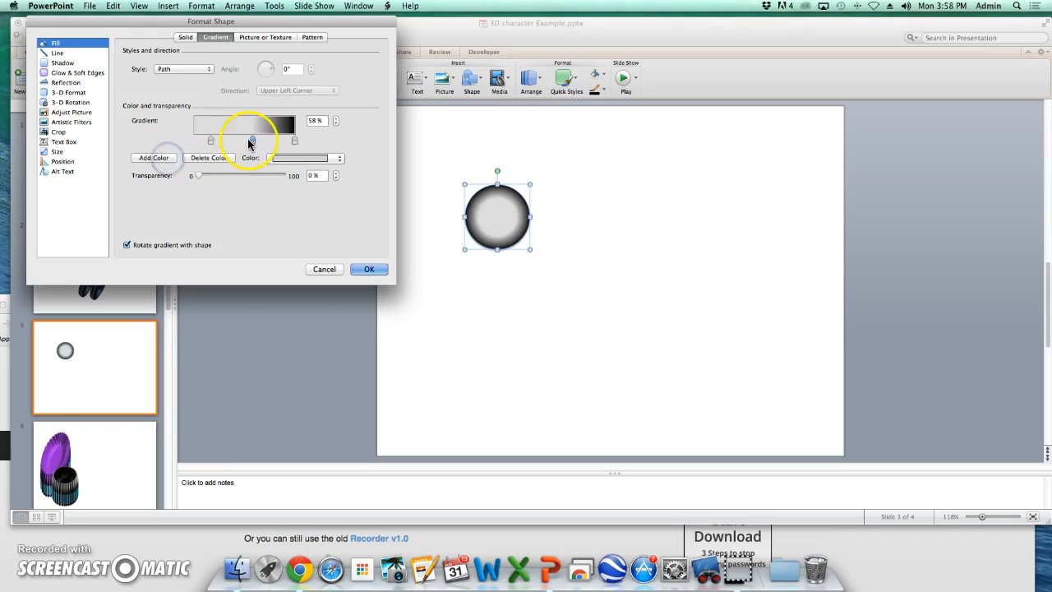
drag(251, 144, 184, 140)
click(339, 158)
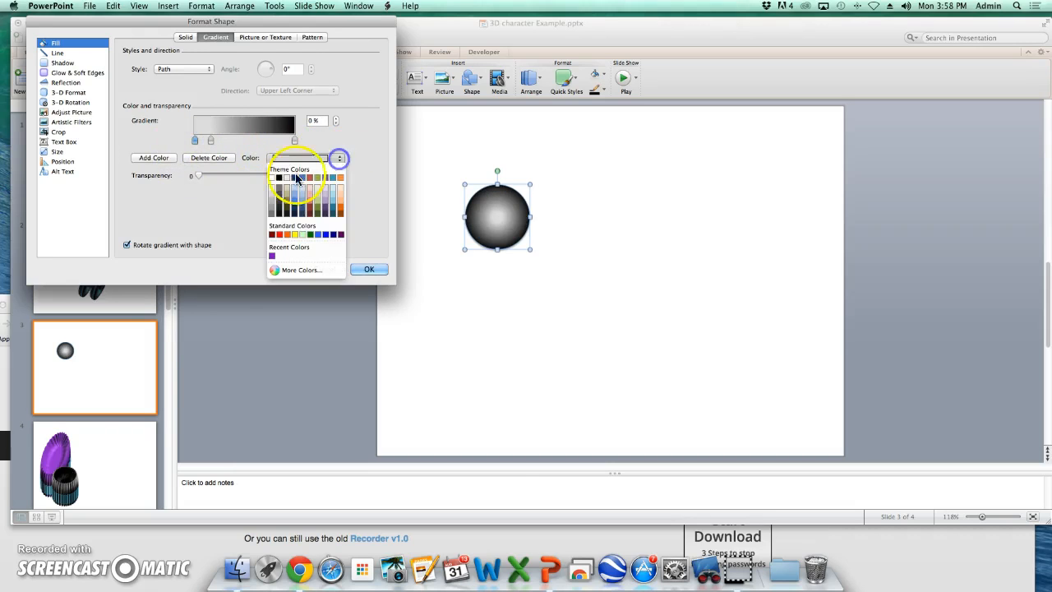
click(272, 177)
drag(211, 141, 227, 143)
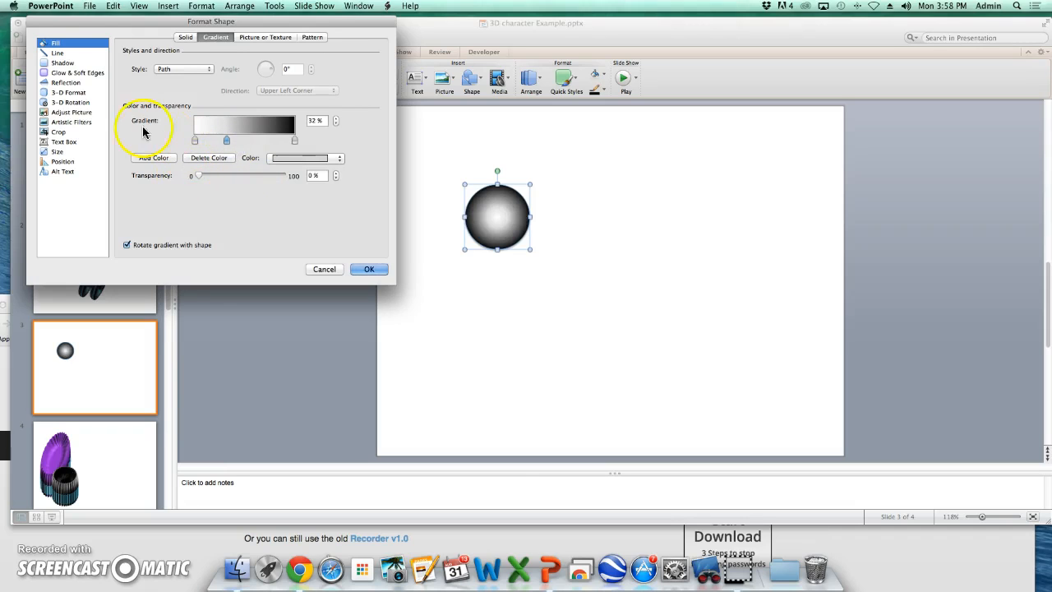
- Give the circle a Circle top bevel with width 11.5 pt and height 25.5 pt
click(68, 93)
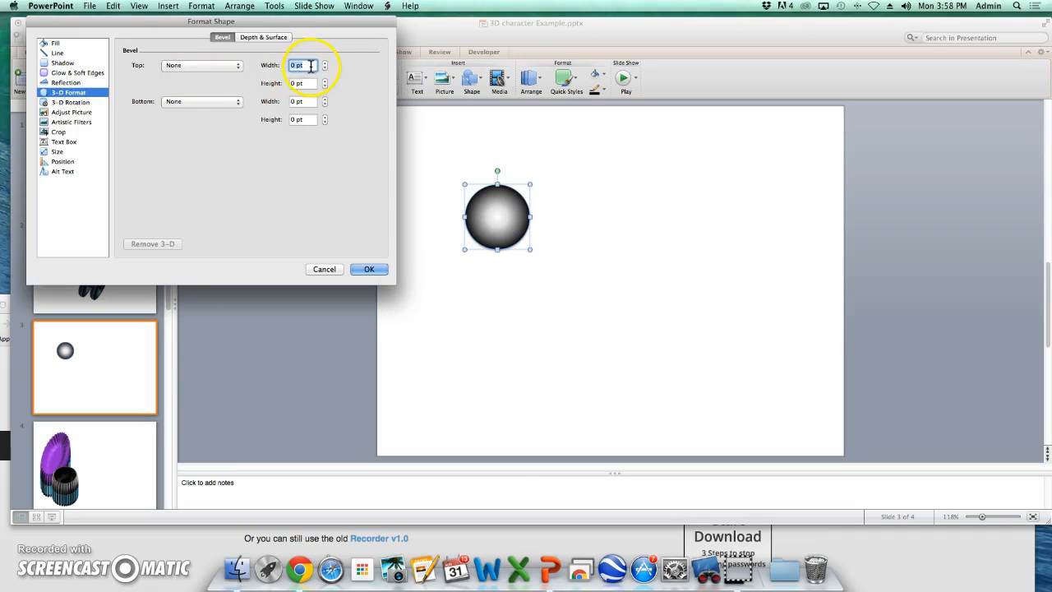
click(324, 63)
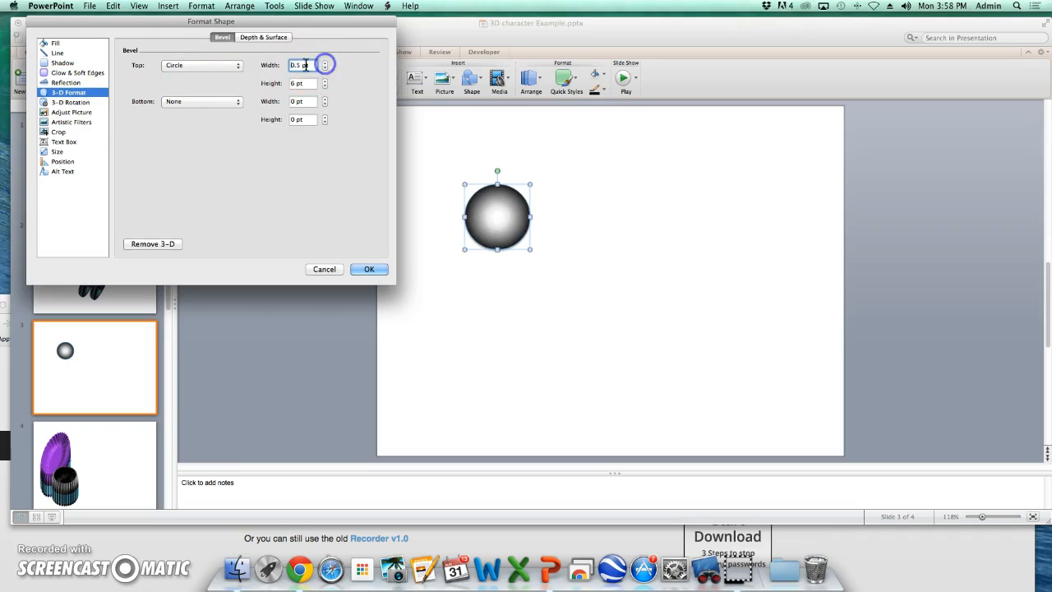
click(237, 66)
click(205, 109)
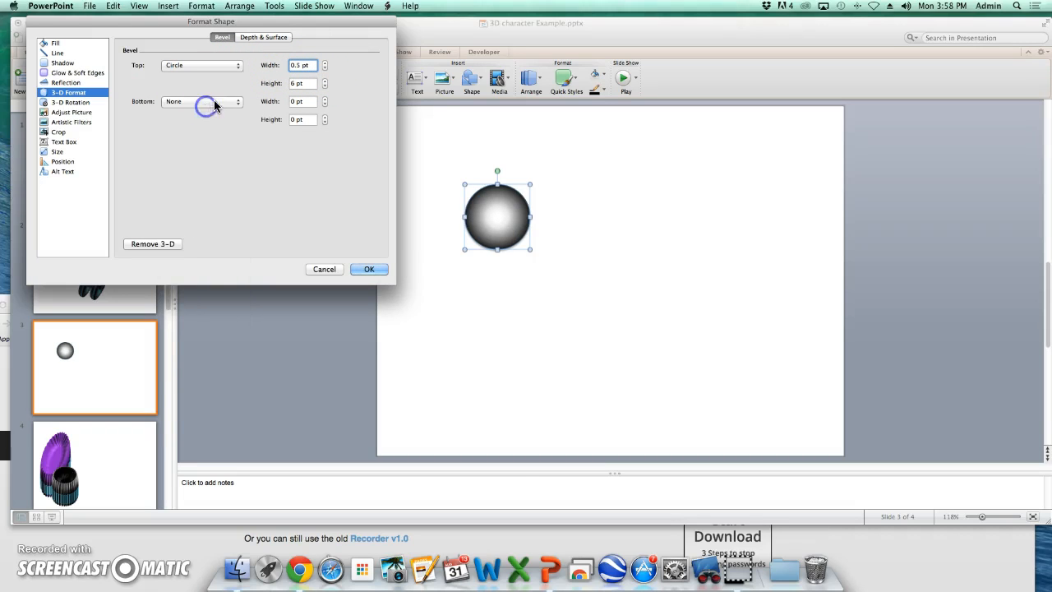
click(237, 102)
click(218, 141)
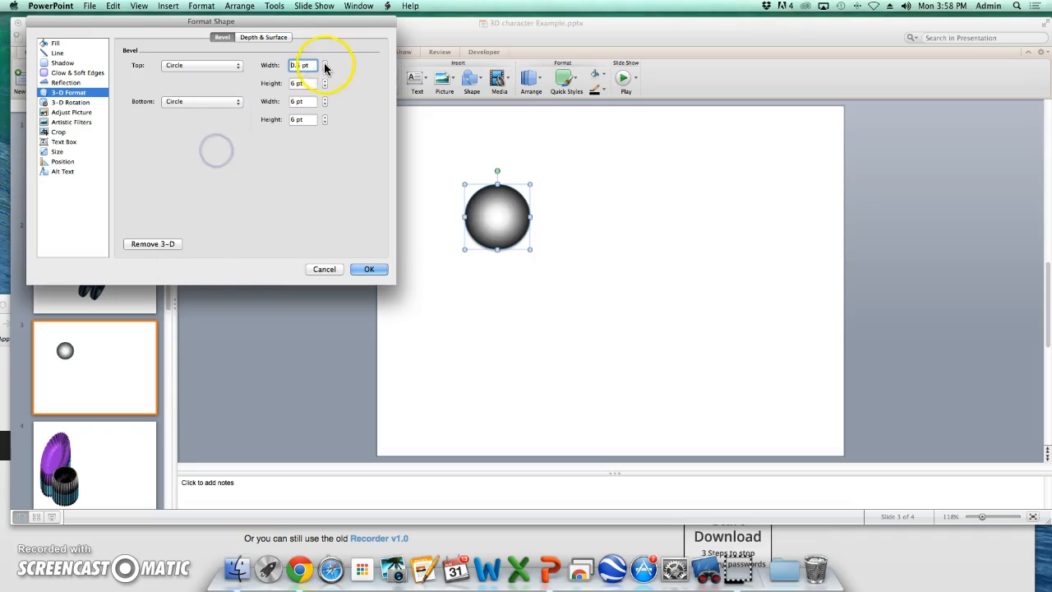
click(237, 103)
click(207, 120)
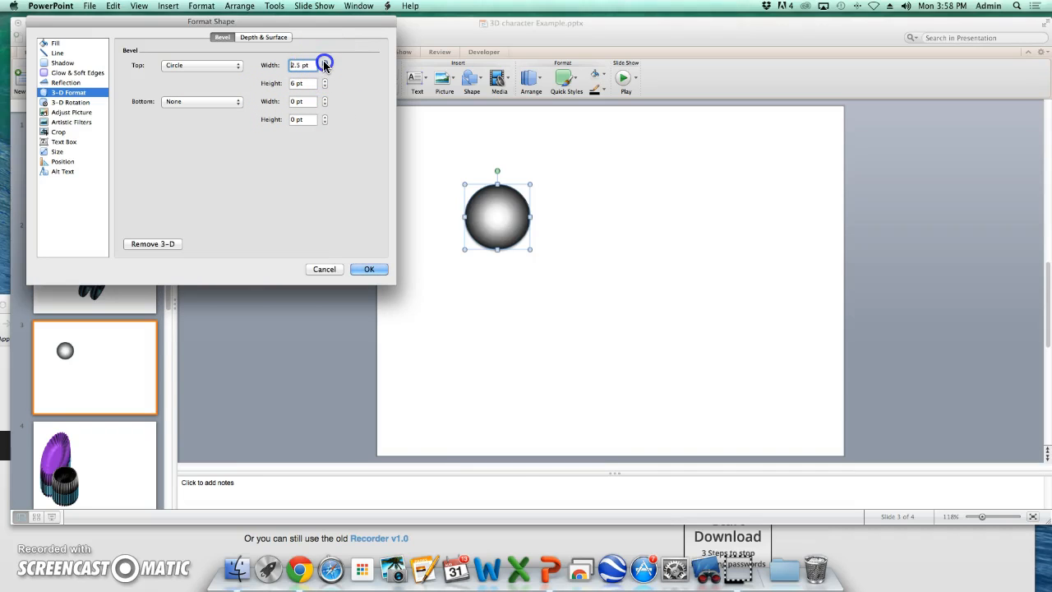
click(325, 81)
click(324, 81)
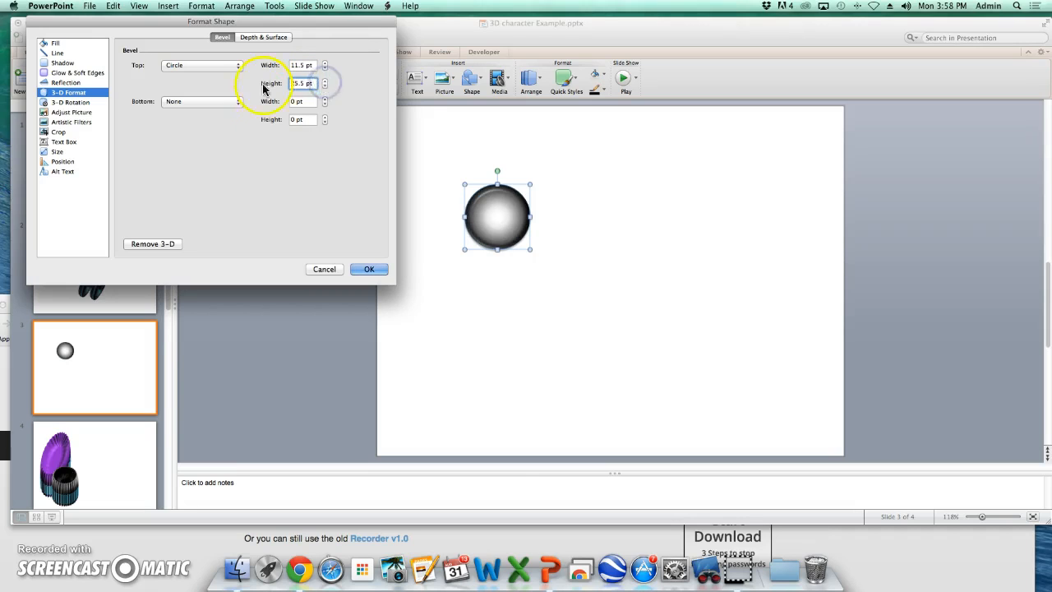
- Rotate the circle 40° about the X axis in 3-D Rotation
click(80, 102)
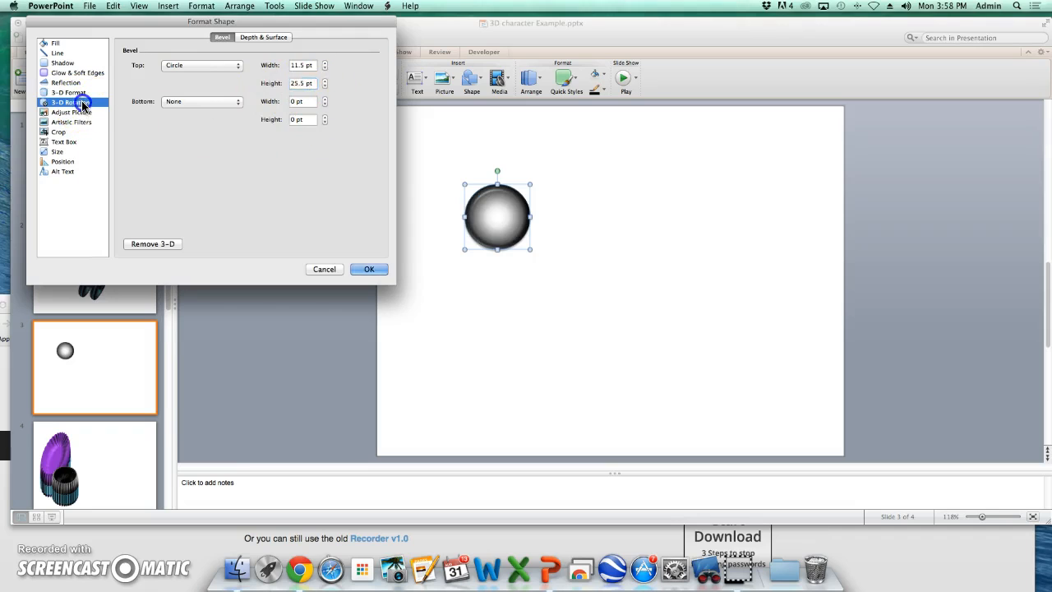
click(168, 85)
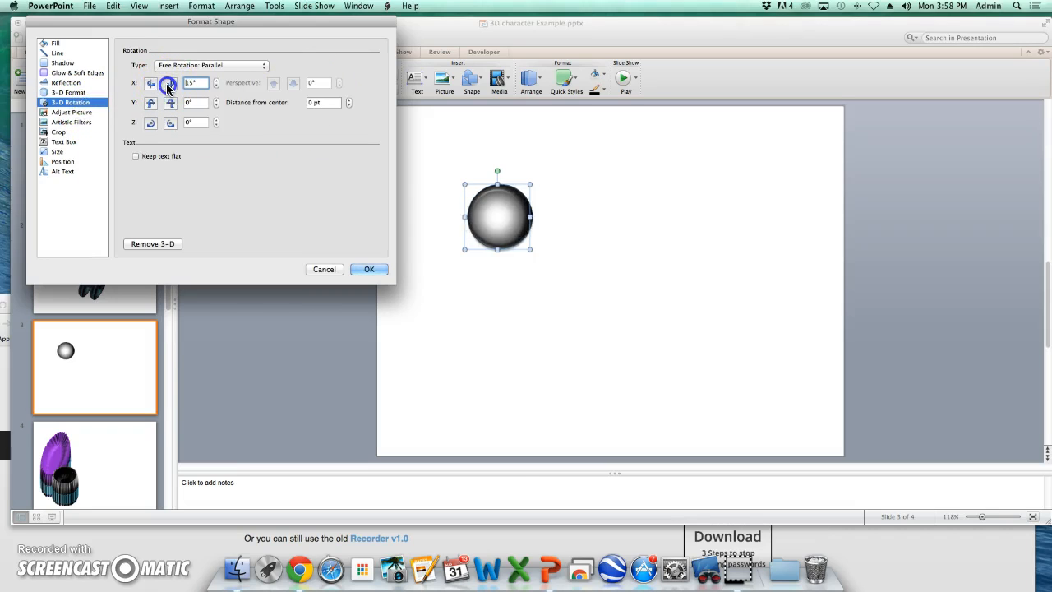
click(168, 85)
click(167, 85)
click(167, 86)
click(168, 85)
click(168, 86)
click(168, 85)
click(168, 85)
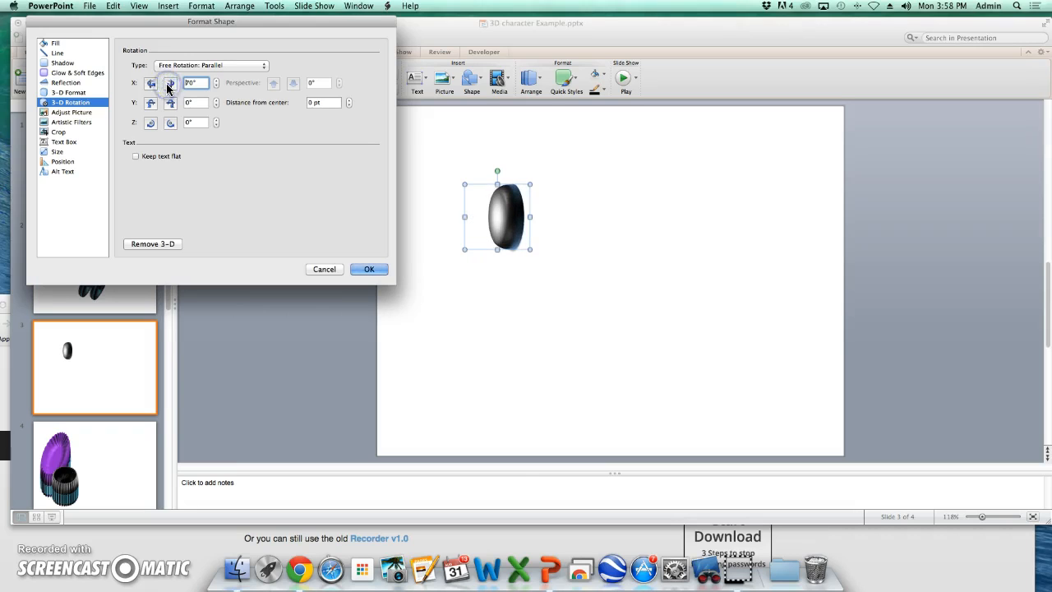
click(149, 84)
click(149, 84)
click(149, 84)
- Increase the top bevel to width 32.5 pt and height 27.5 pt and close the Format Shape dialog
click(72, 92)
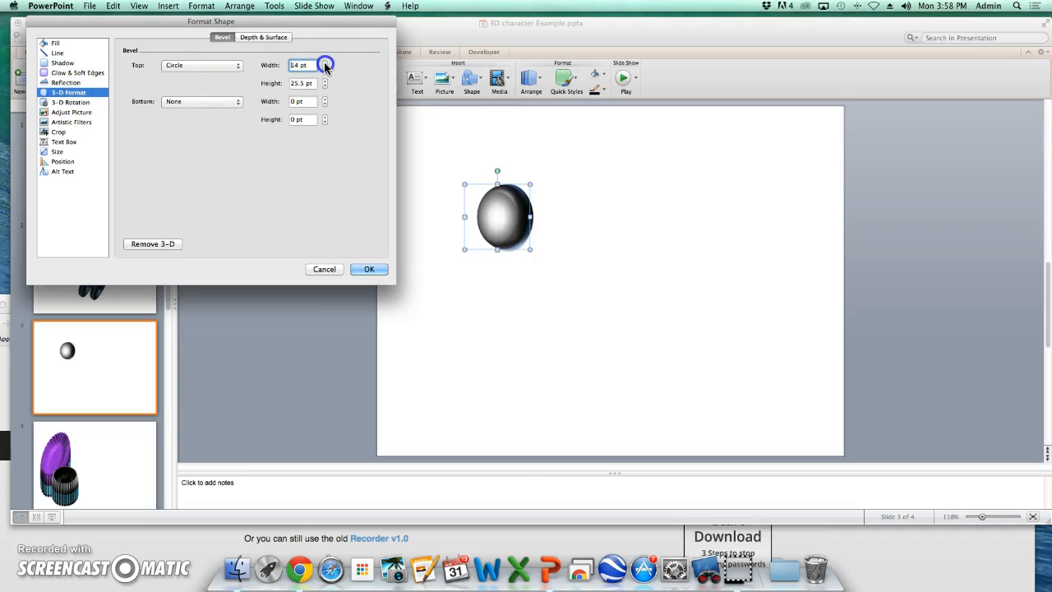
click(324, 64)
click(325, 79)
click(76, 102)
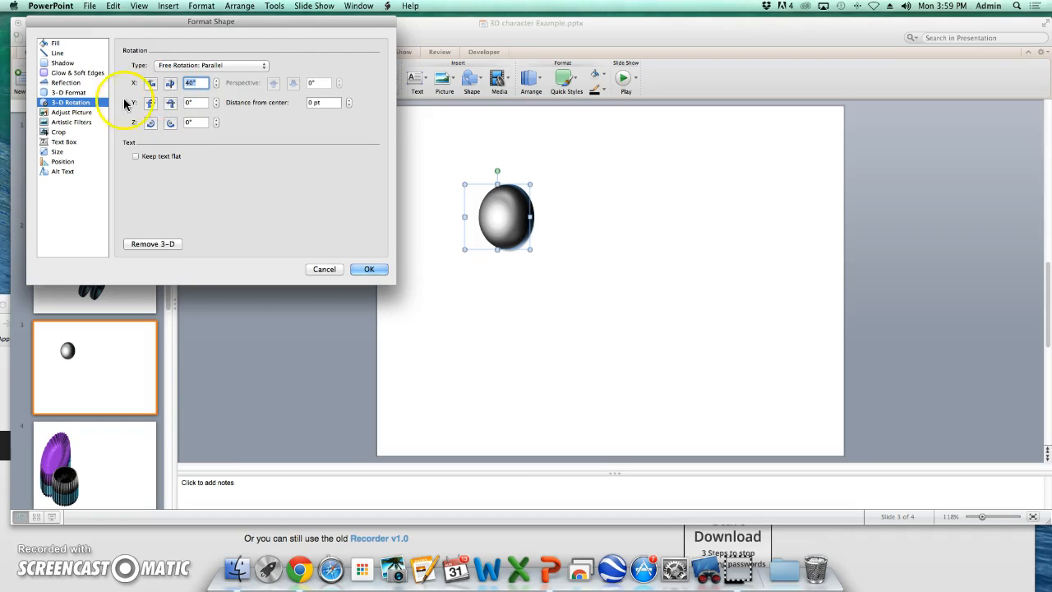
click(68, 92)
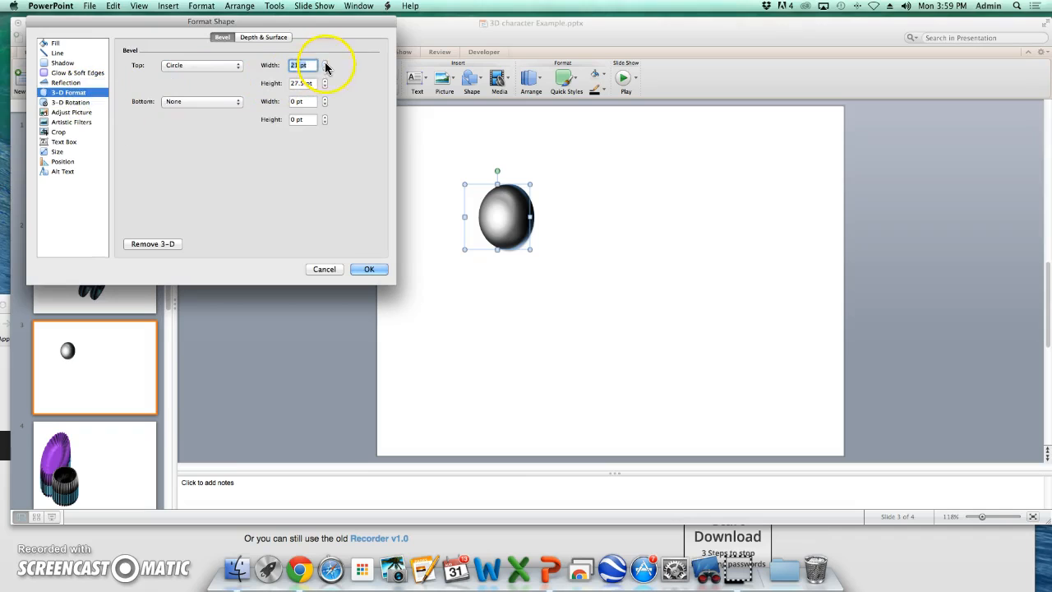
click(326, 67)
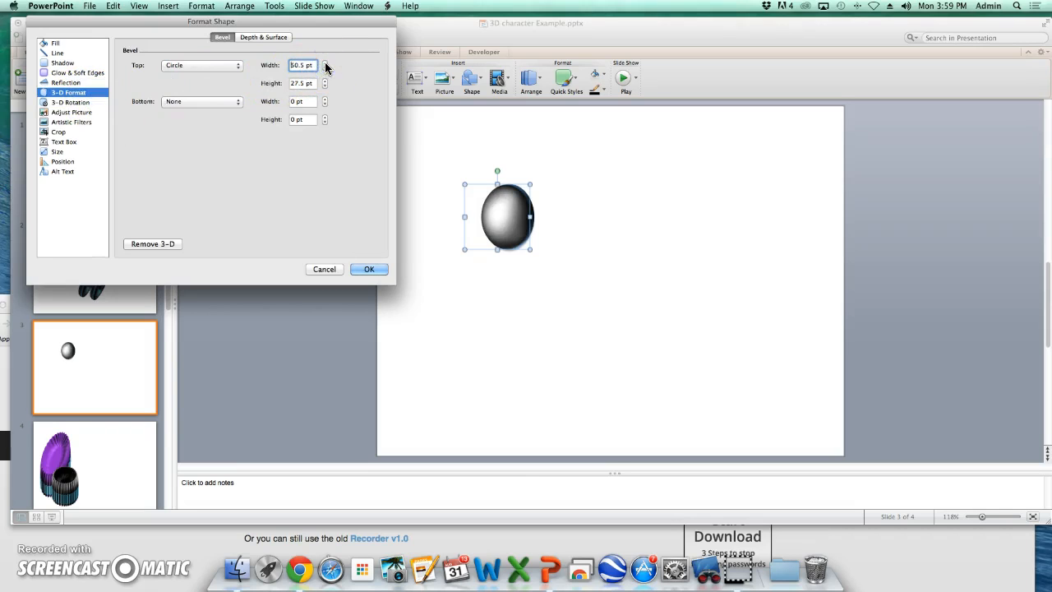
click(325, 64)
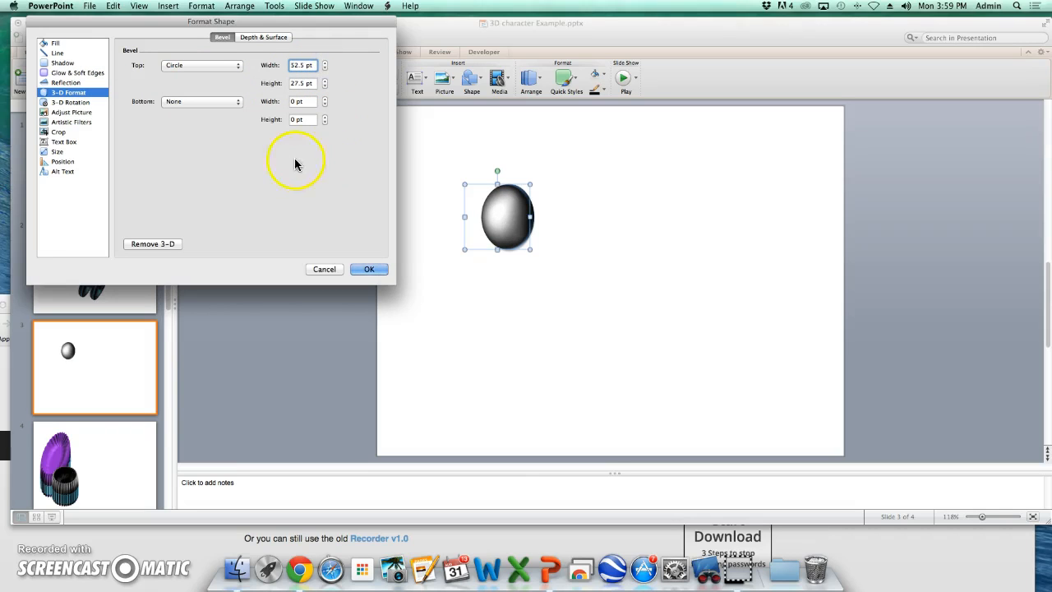
key(Return)
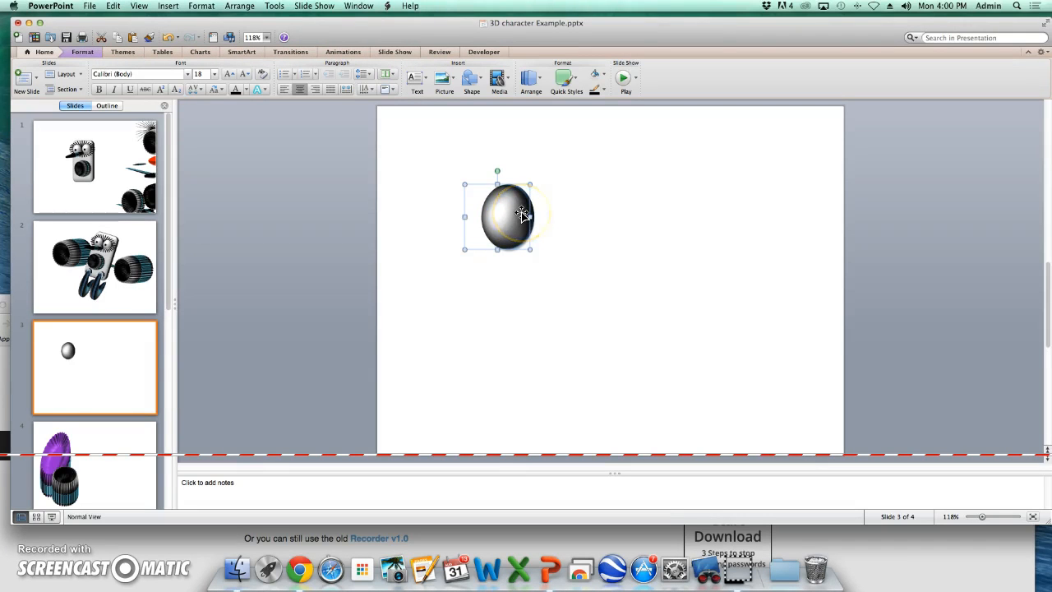
- View the example character on slide 2 and return to select the circle on slide 3
key(Page_Up)
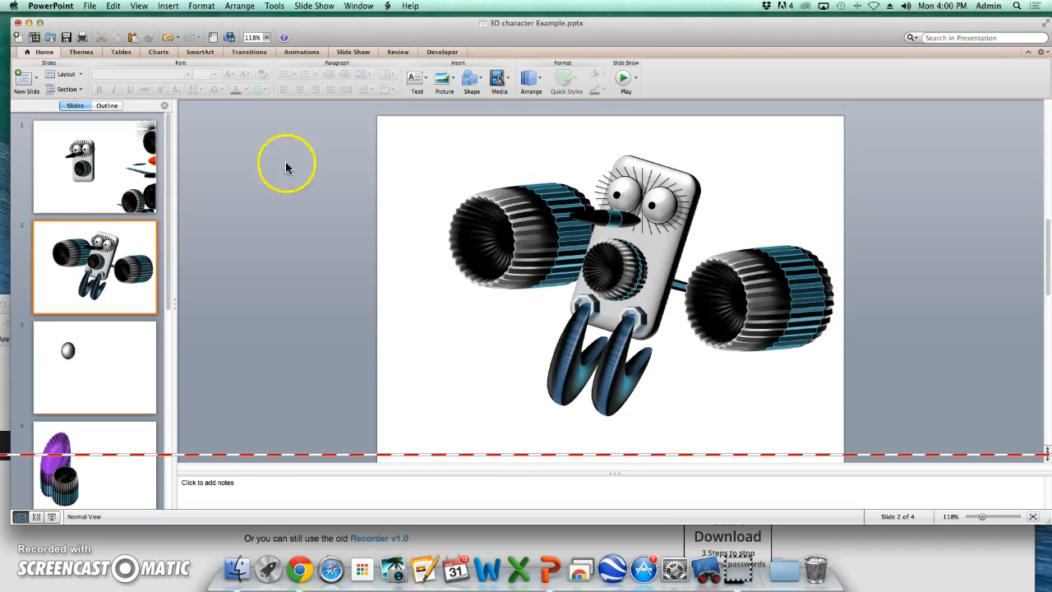
click(127, 348)
click(504, 226)
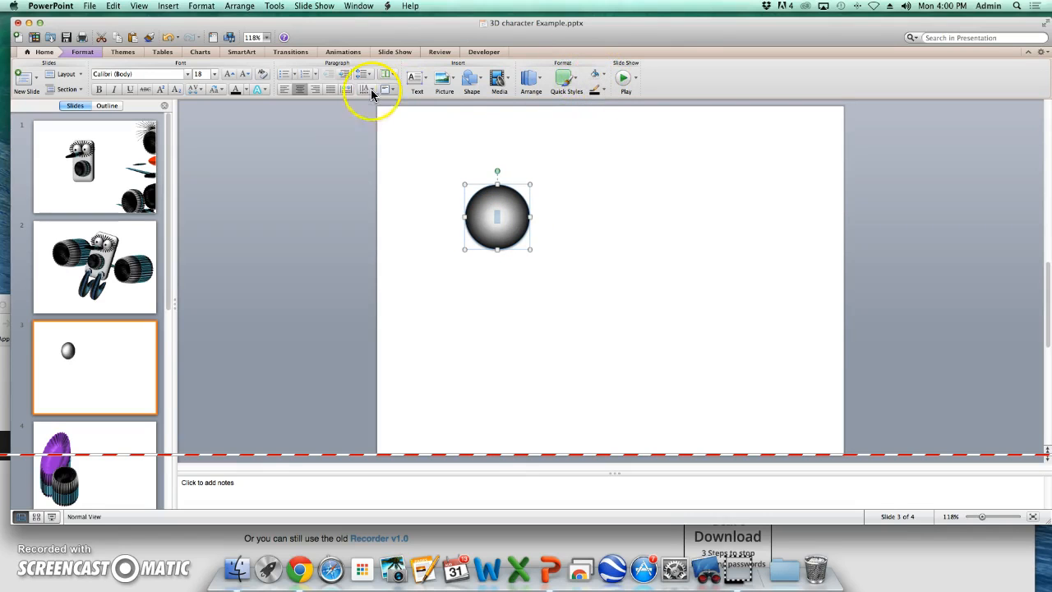
- Set the circle's text color to black
click(246, 92)
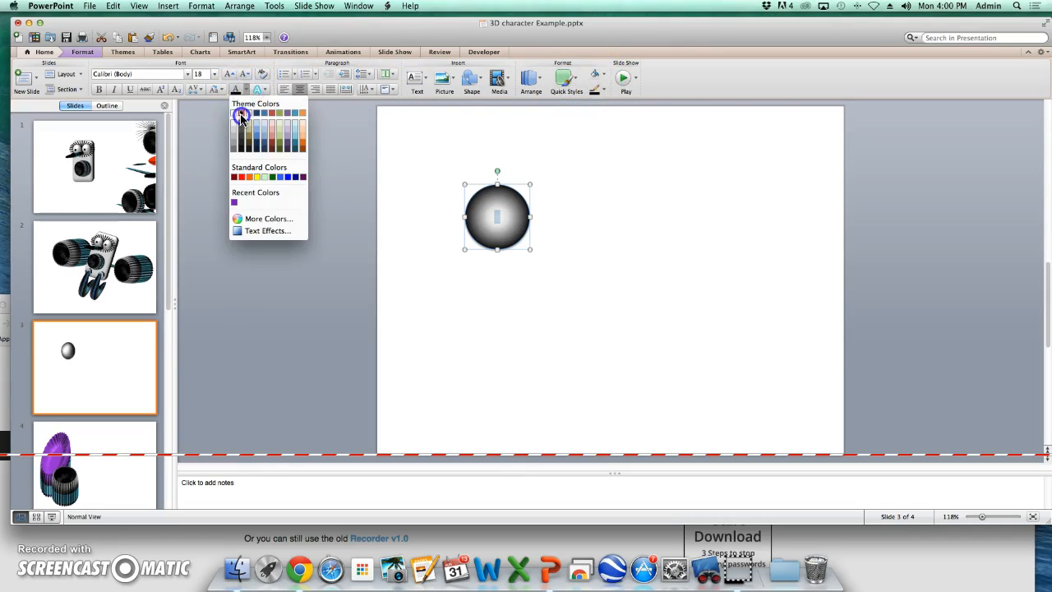
click(240, 119)
click(627, 251)
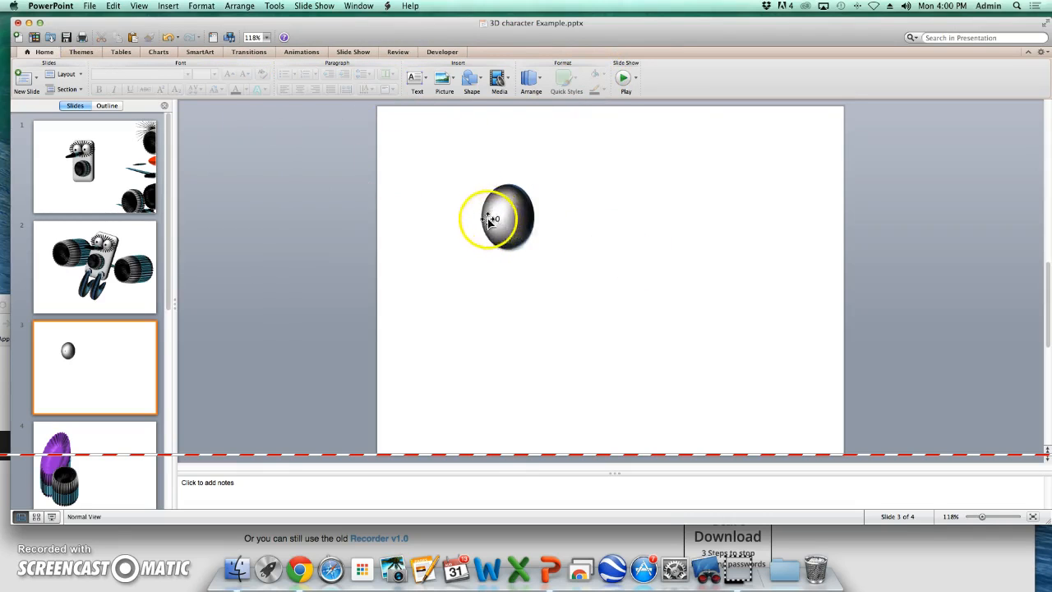
- Enter the circle's text and set its font size to 80 pt
click(498, 219)
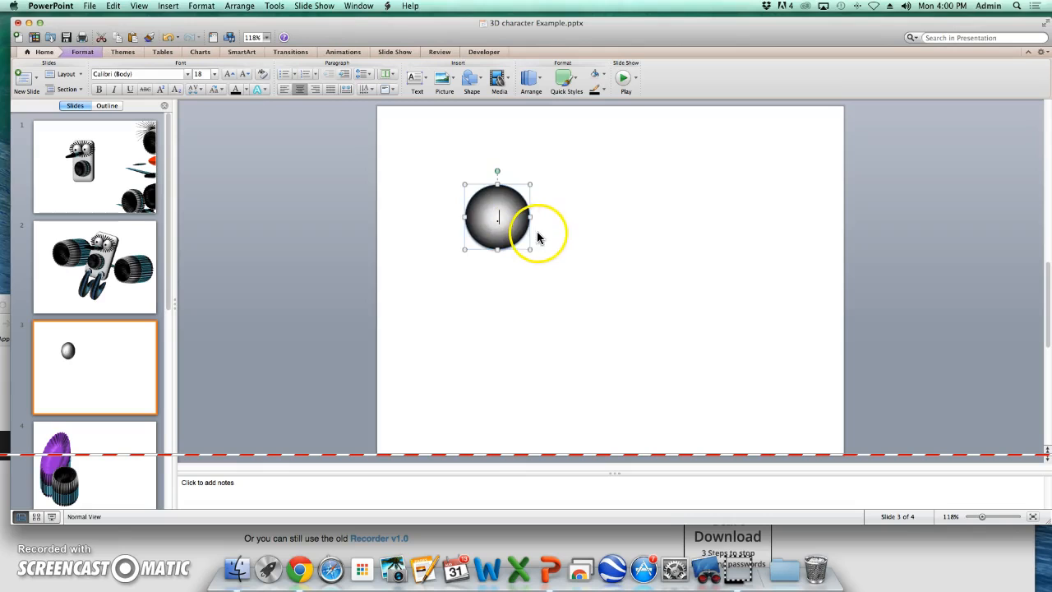
click(498, 218)
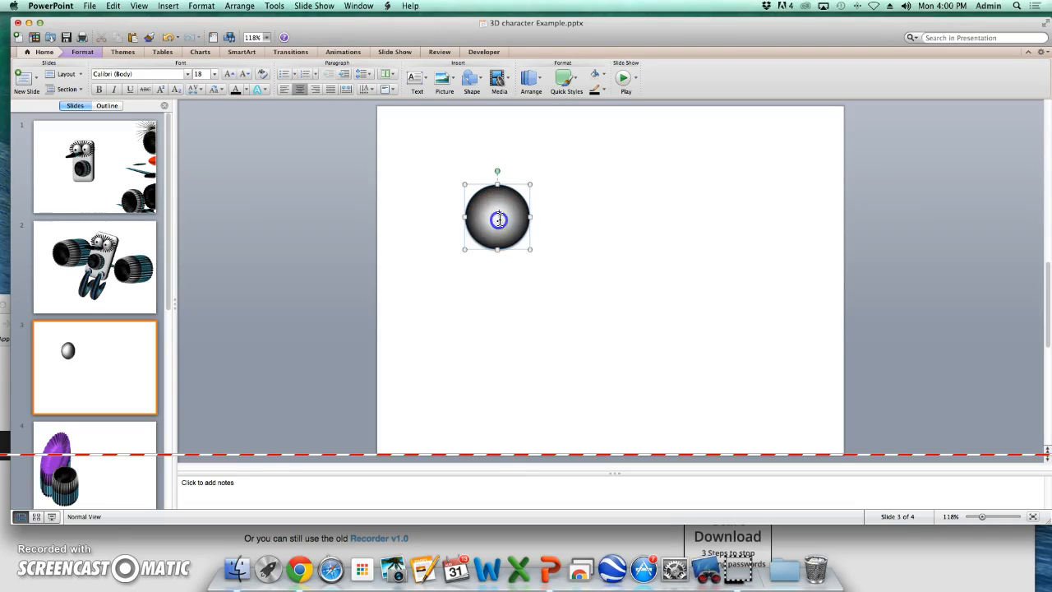
click(215, 76)
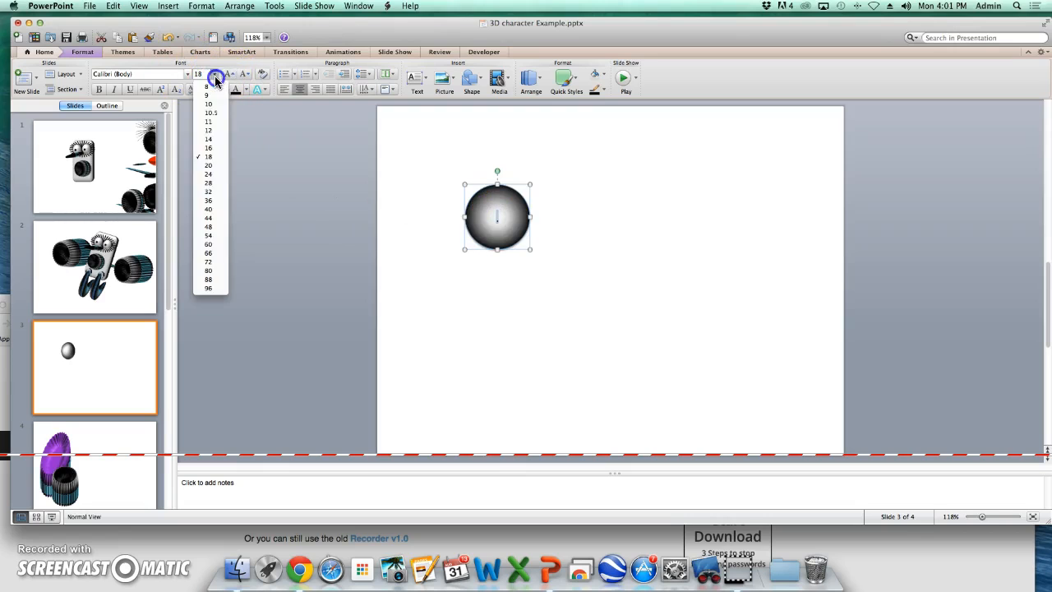
click(212, 209)
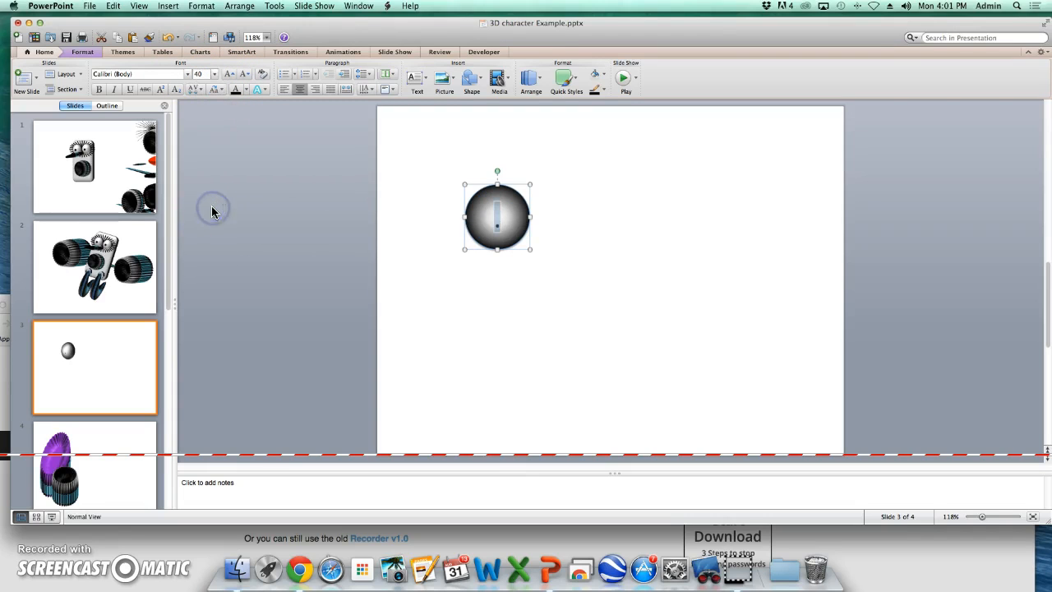
click(214, 74)
click(216, 271)
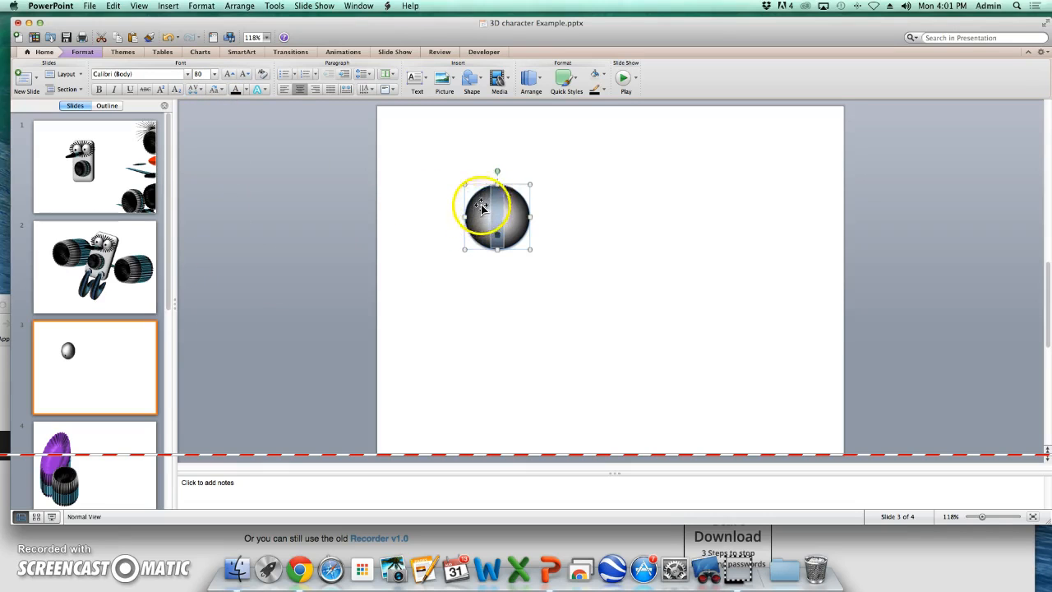
- Change the circle's text font to Abolon and its line spacing to 0.5
click(188, 76)
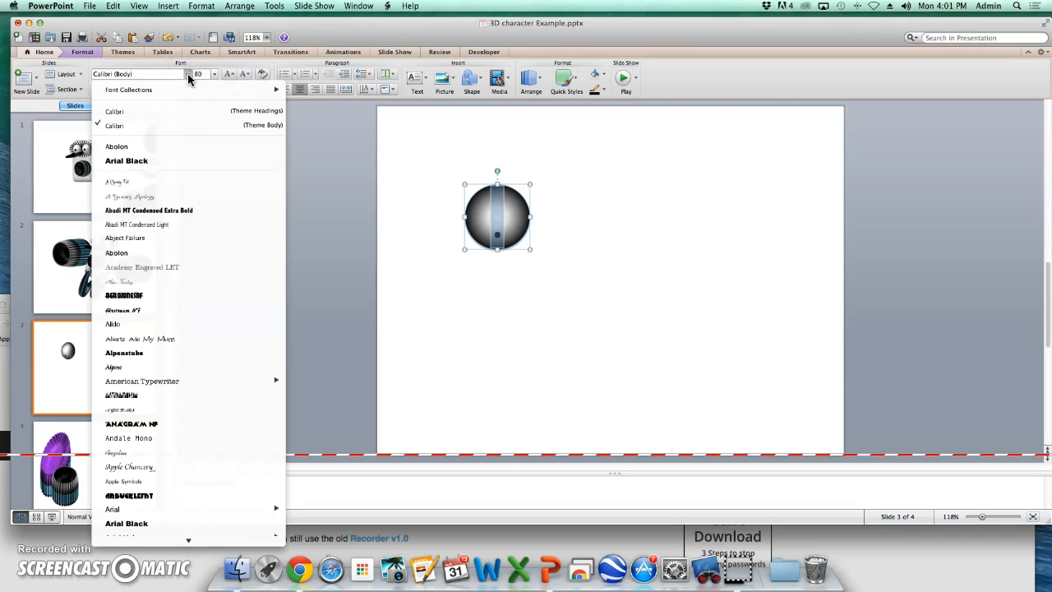
click(129, 252)
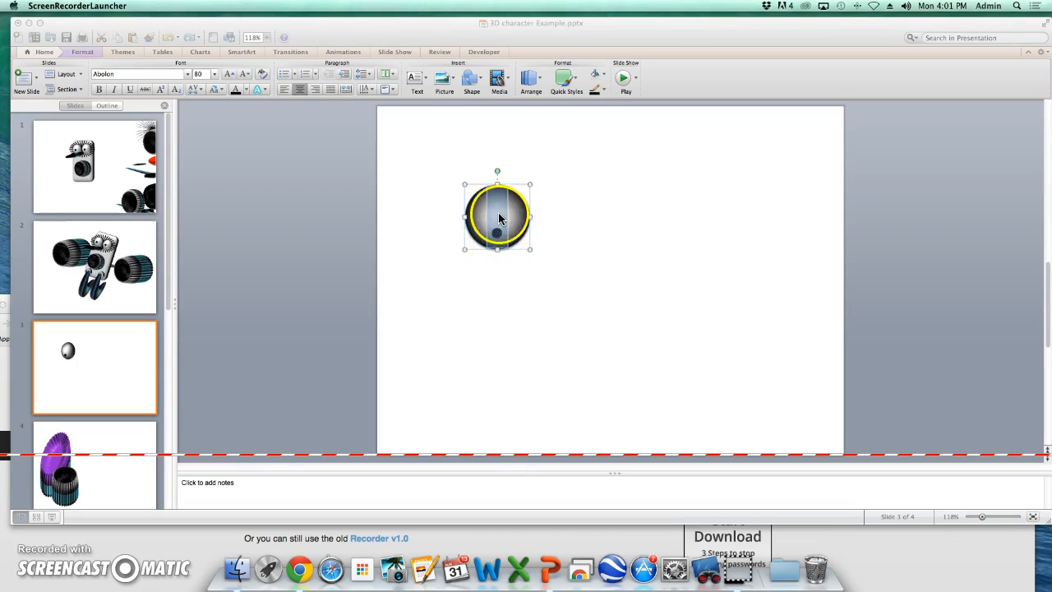
click(370, 78)
click(370, 78)
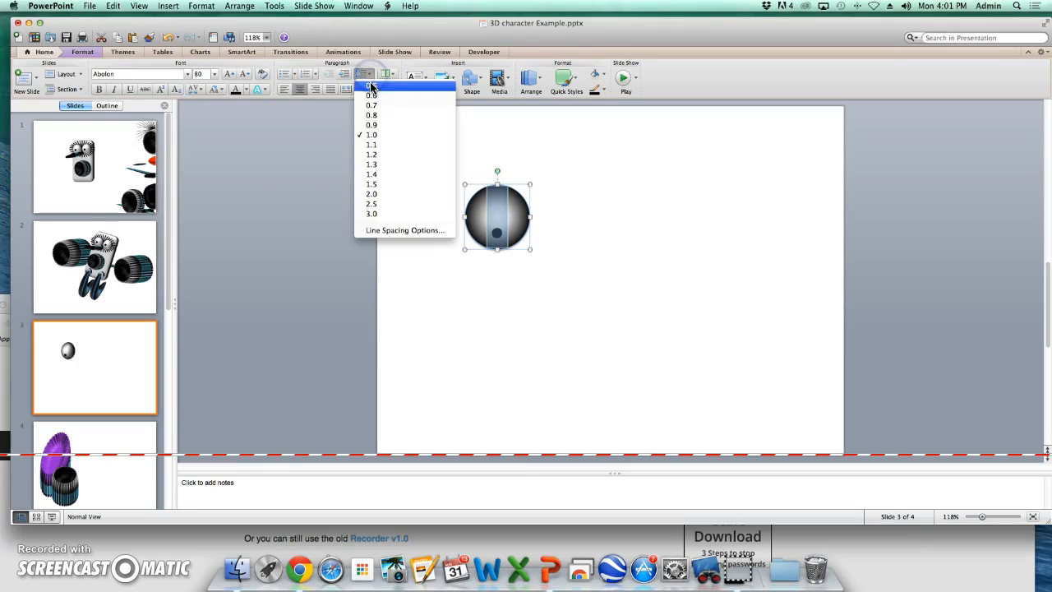
click(370, 85)
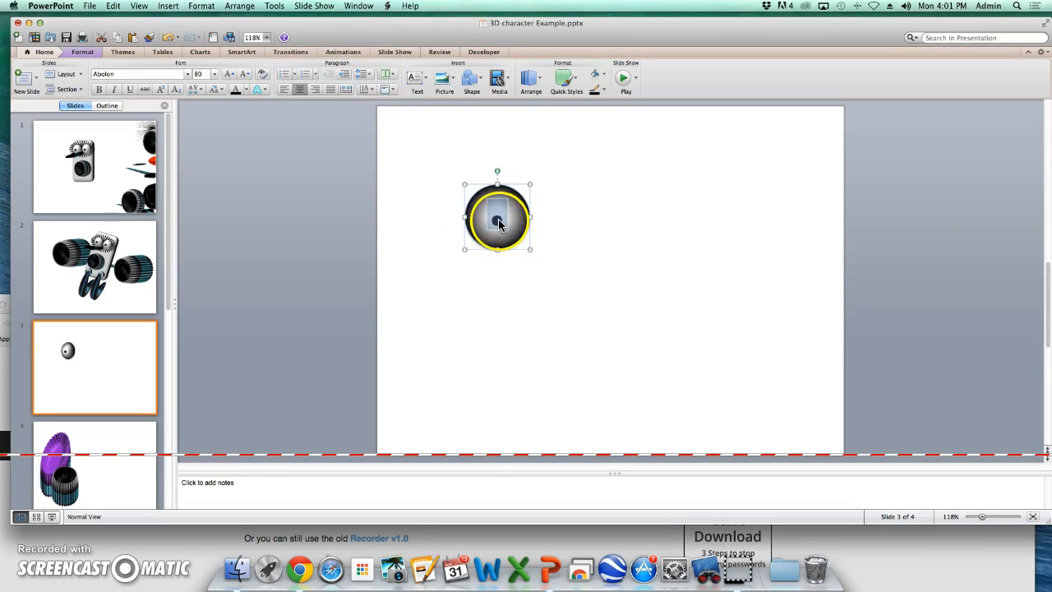
click(568, 223)
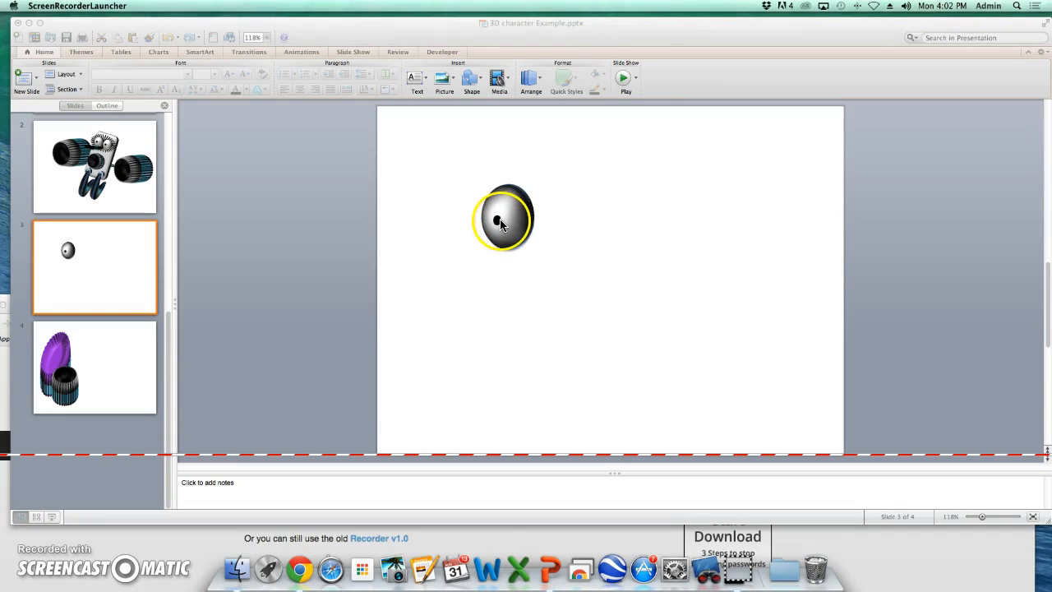
- Duplicate the eye and move the copy beside the original to form a pair of eyes
click(501, 222)
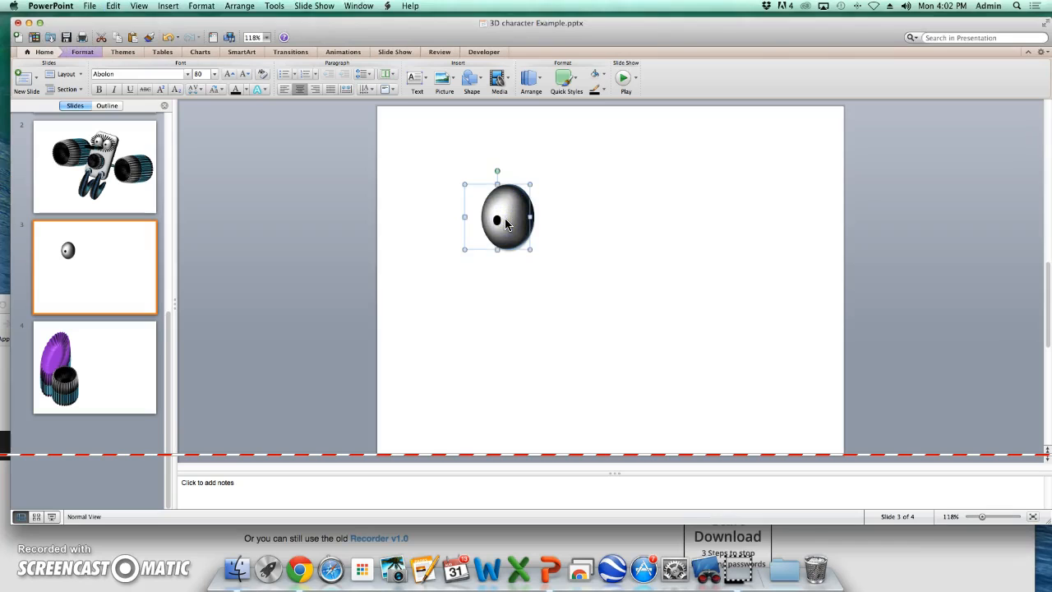
key(super+d)
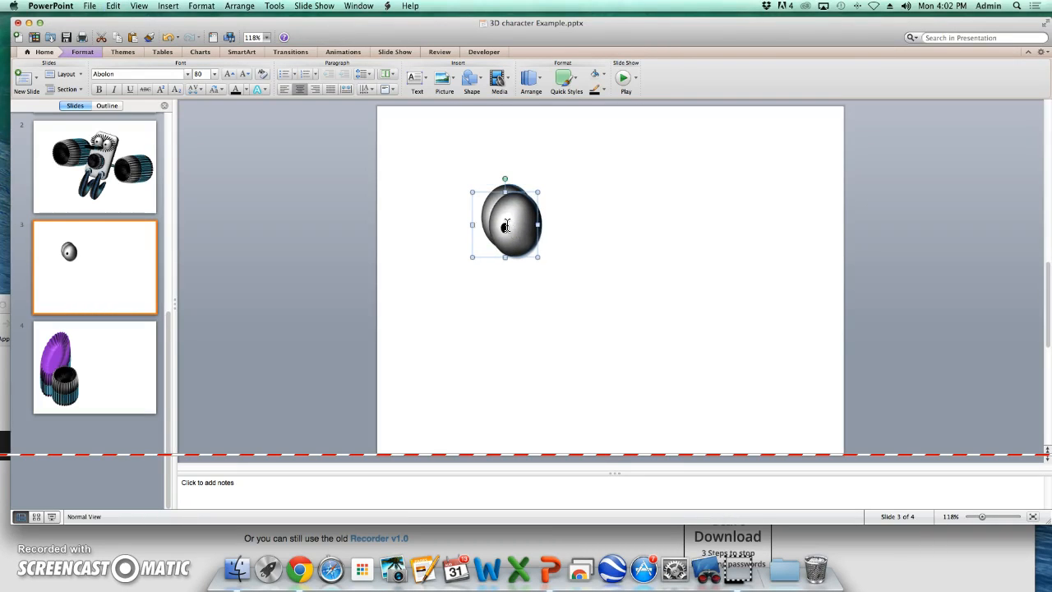
double_click(507, 227)
drag(506, 204, 553, 187)
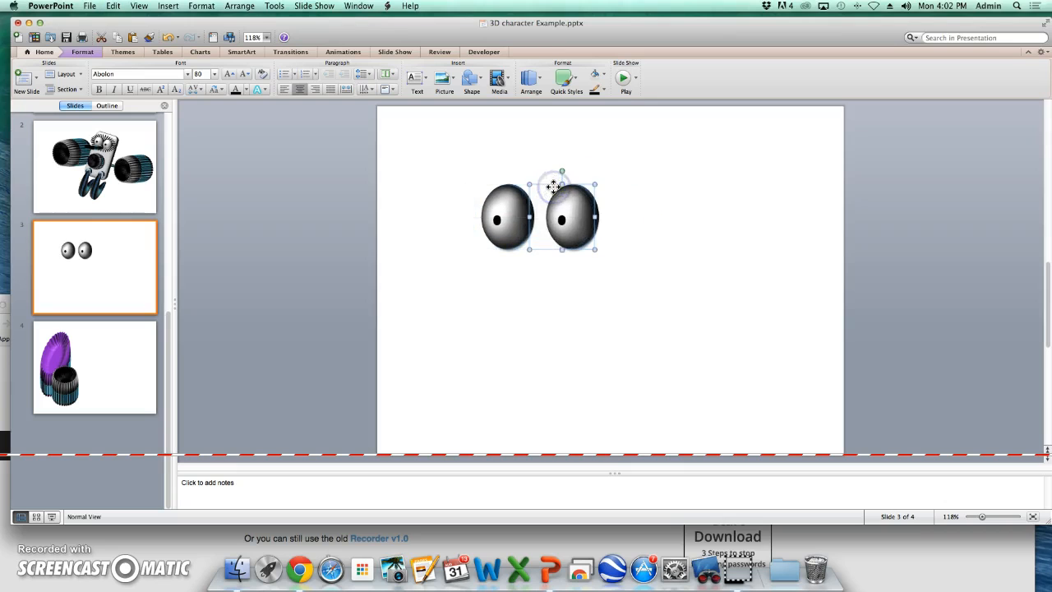
click(615, 219)
click(530, 257)
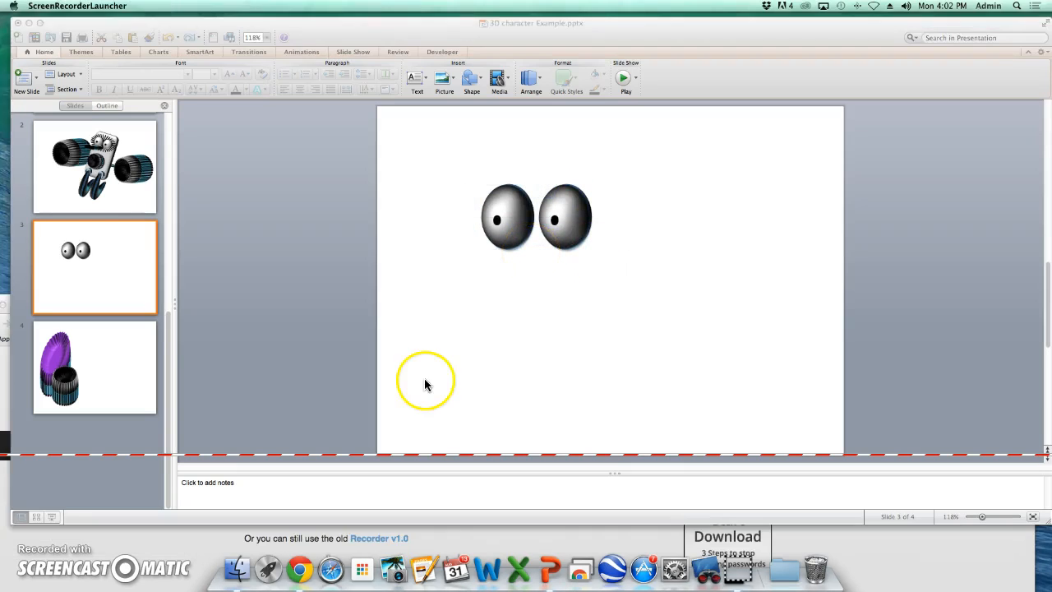
- Draw a rounded rectangle about 2.35" wide and 3.32" tall right of the eyes and fill it light olive green
click(483, 78)
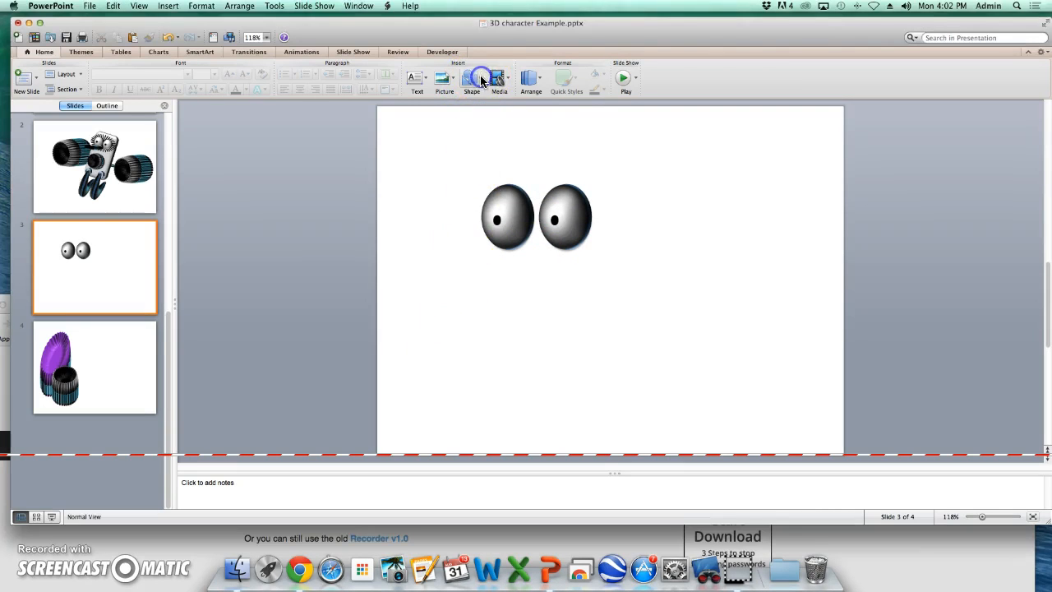
click(483, 78)
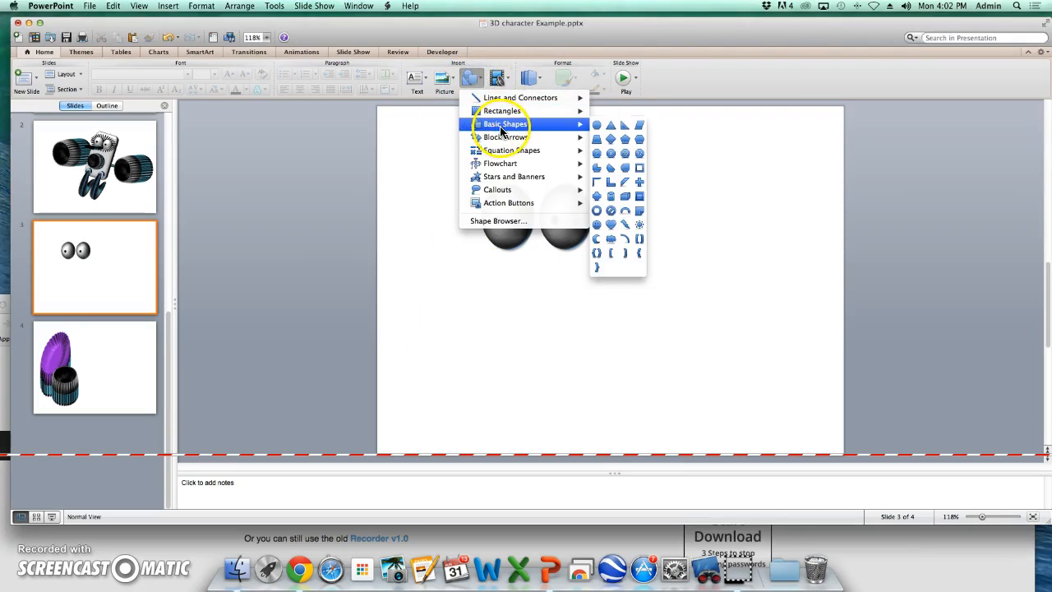
mouse_move(530, 115)
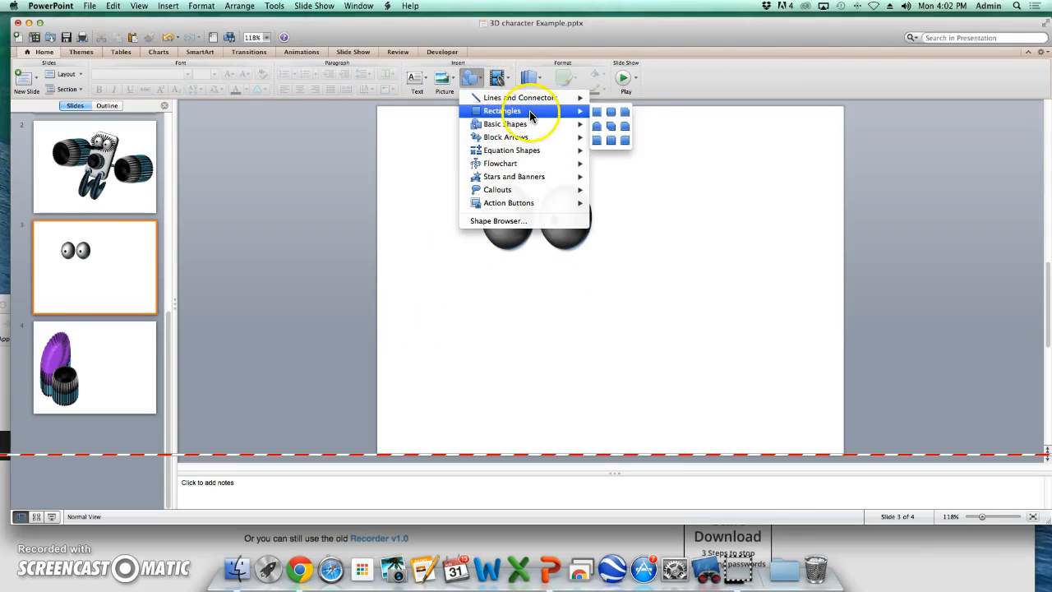
click(614, 115)
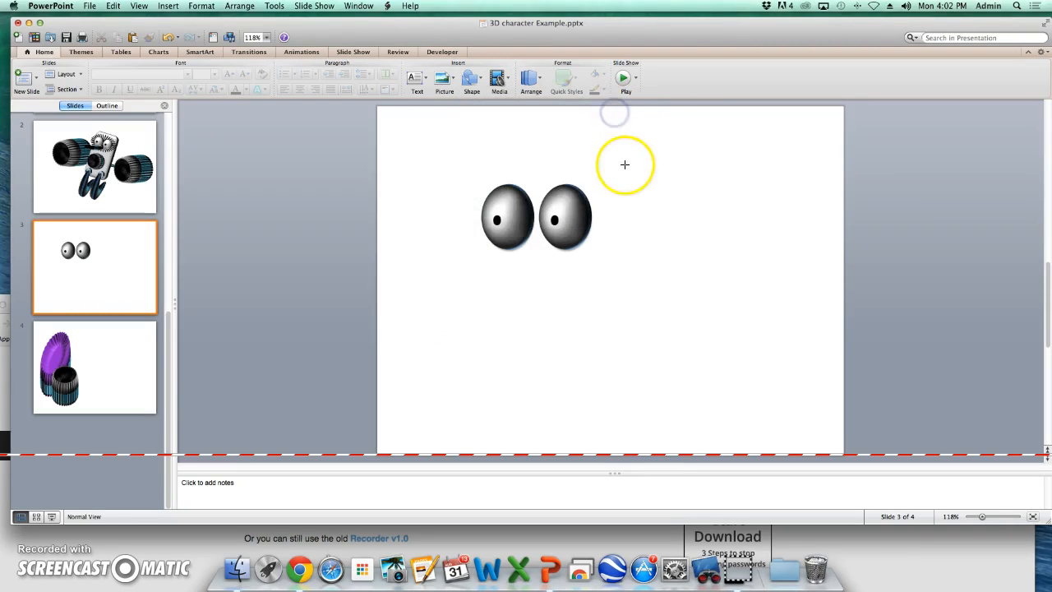
drag(619, 175, 728, 329)
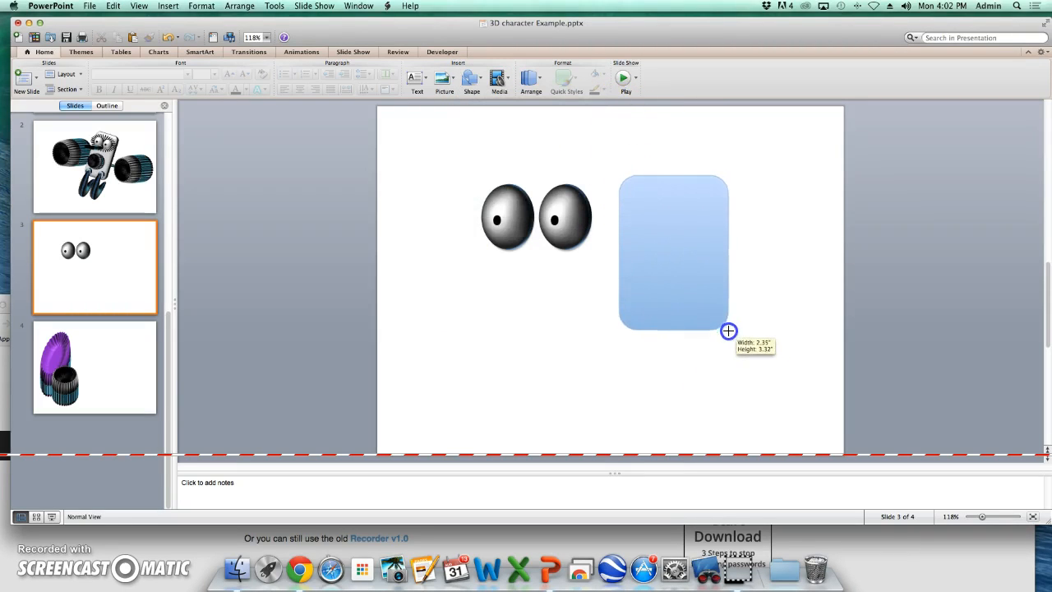
click(604, 77)
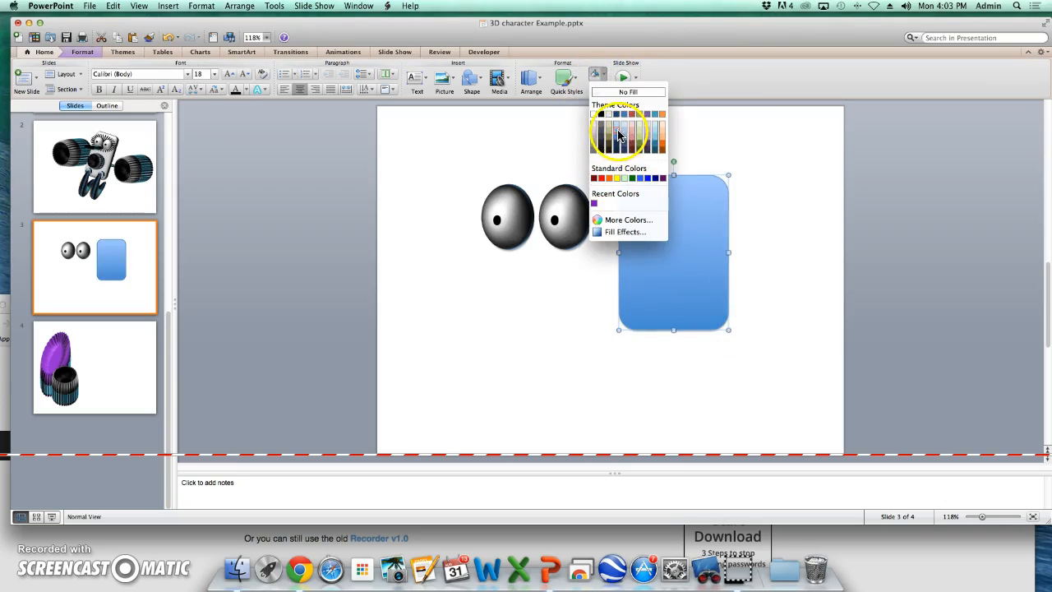
click(637, 138)
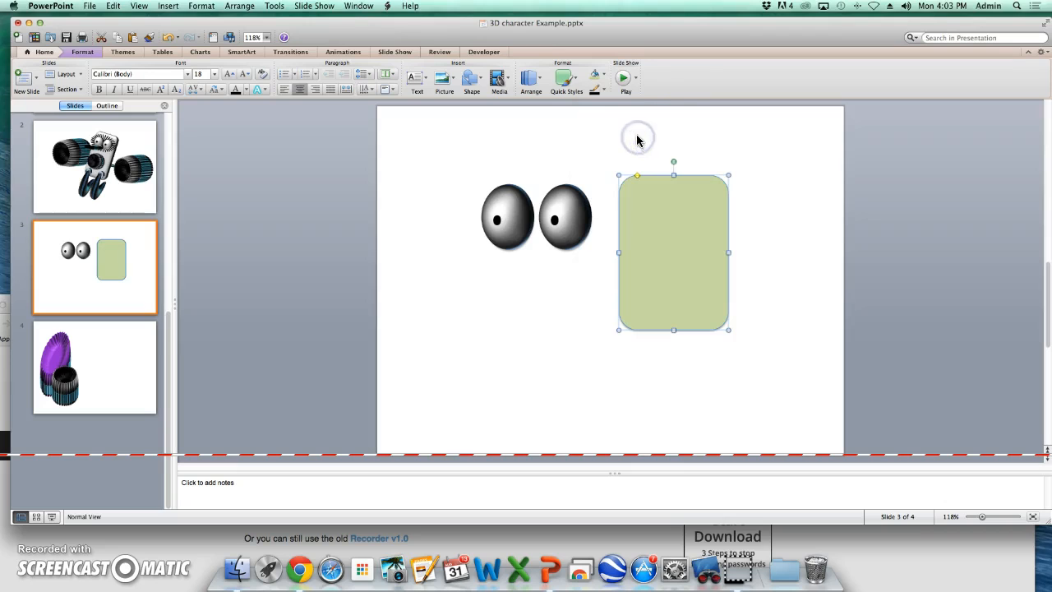
- Give the rectangle a Convex top bevel with width 31 pt and height 35.5 pt
right_click(659, 180)
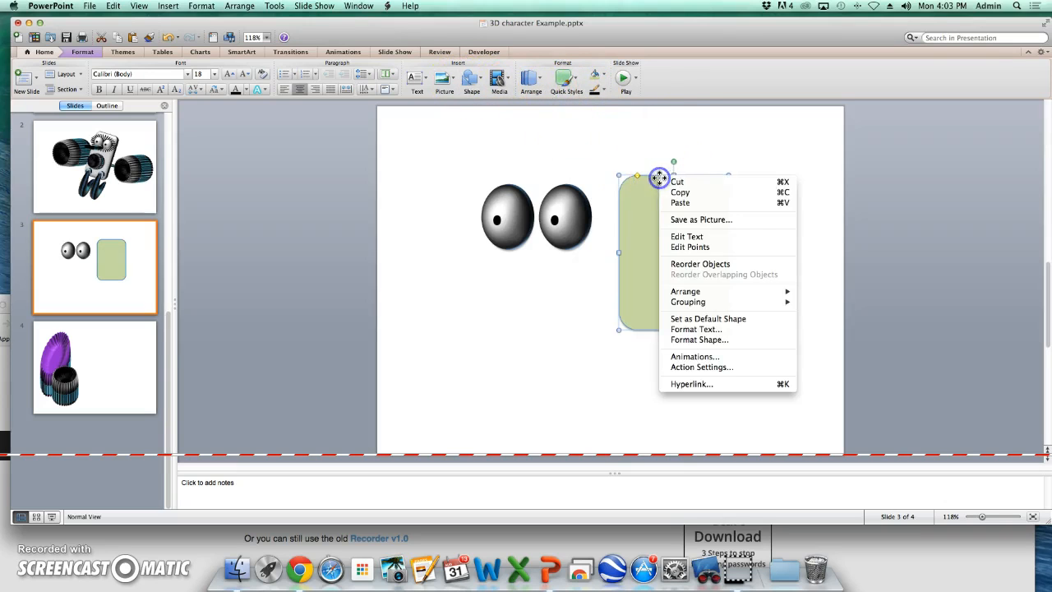
click(696, 339)
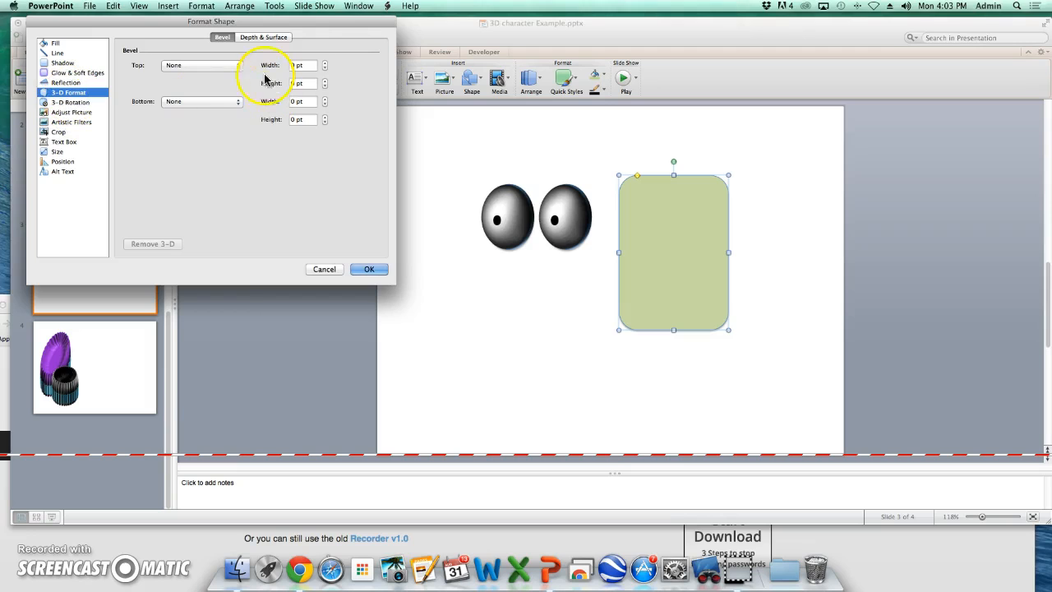
click(239, 66)
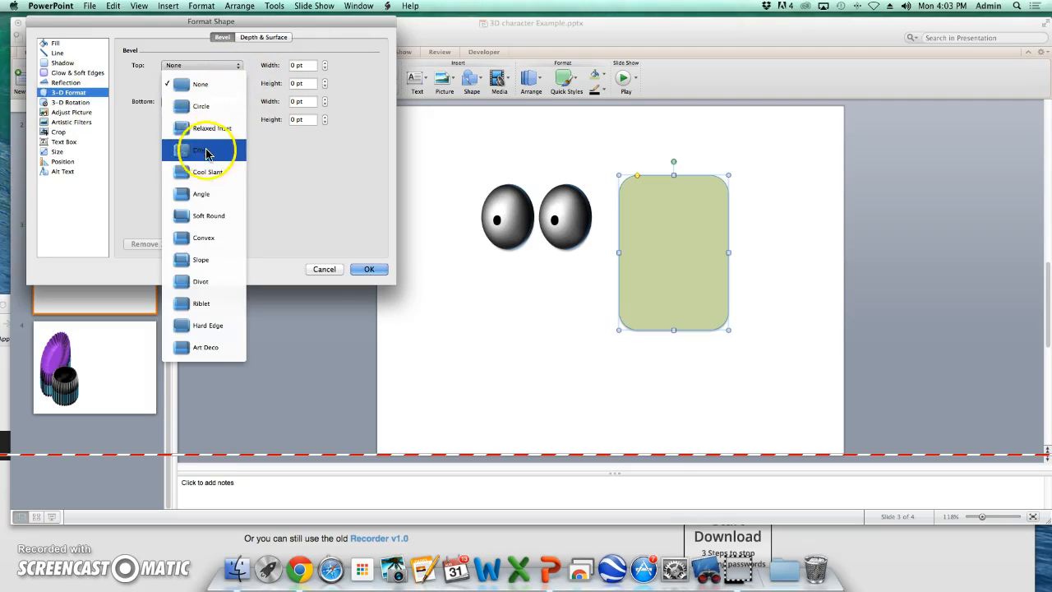
click(191, 241)
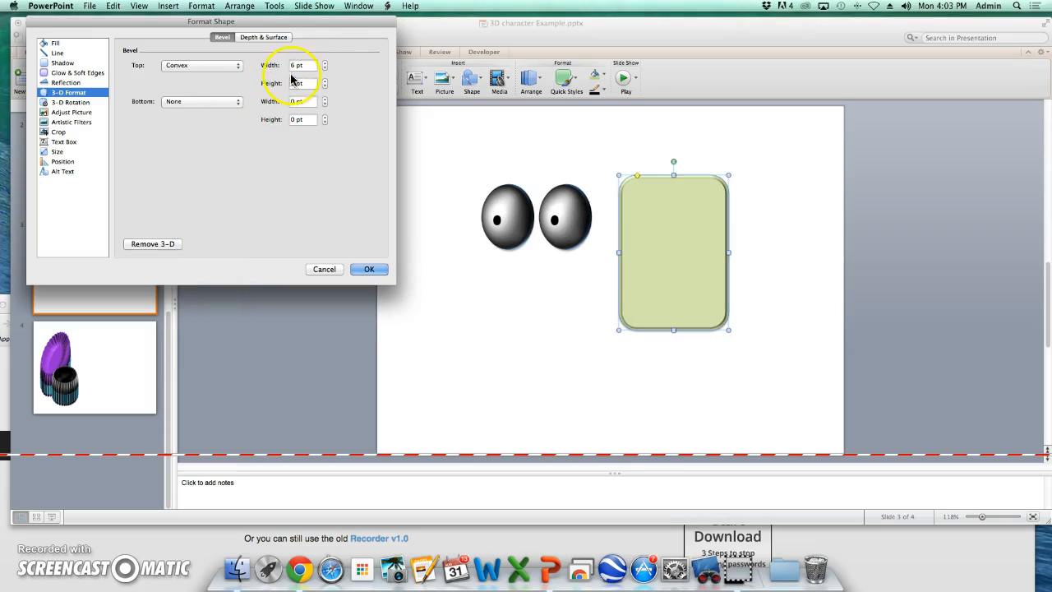
click(325, 64)
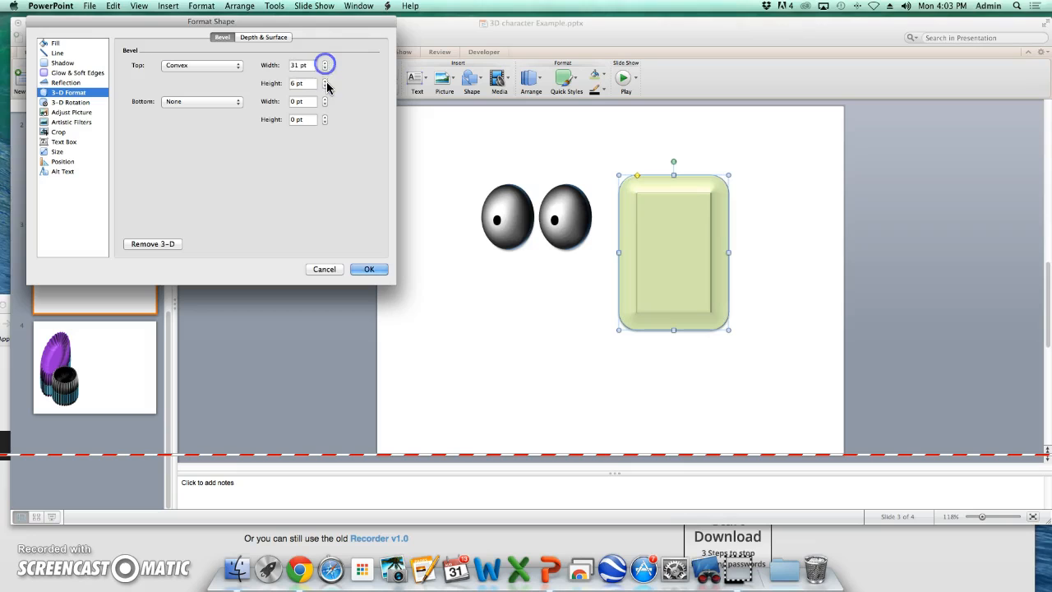
click(325, 82)
click(325, 82)
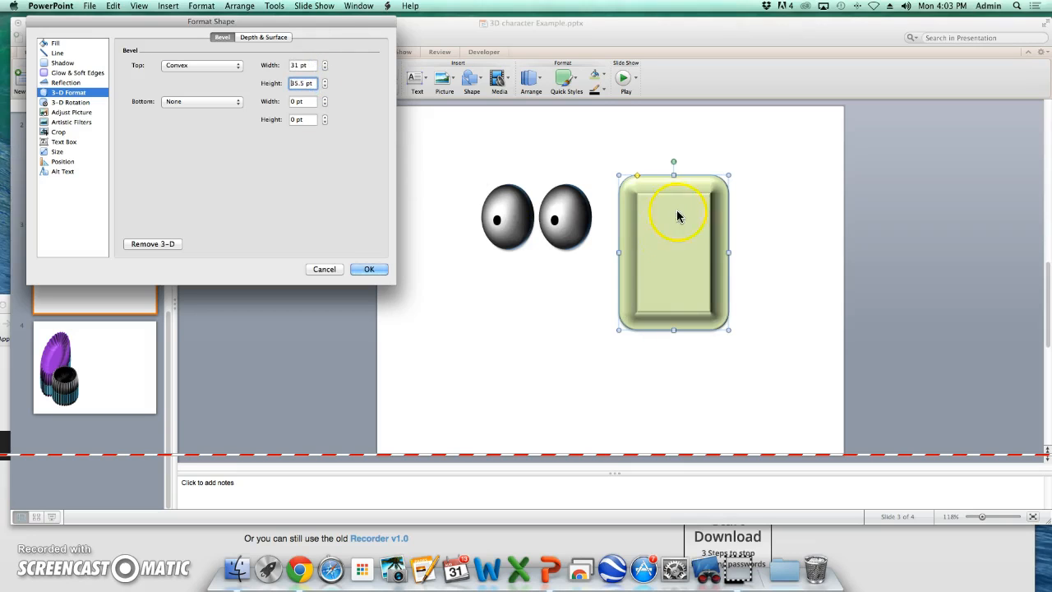
- Rotate the rectangle 50° about the X axis in 3-D Rotation
click(72, 102)
click(169, 85)
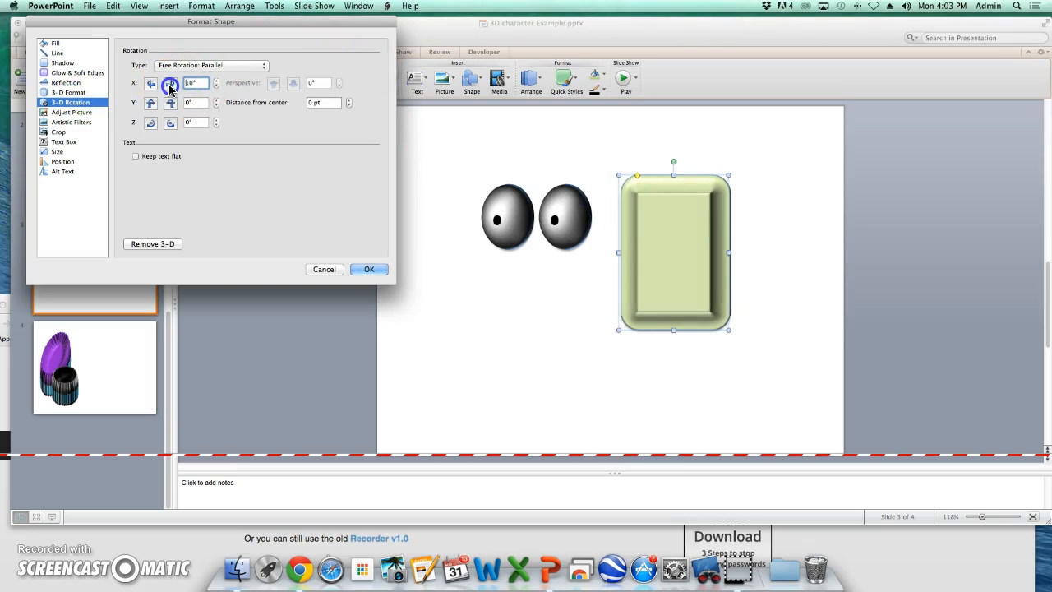
click(169, 85)
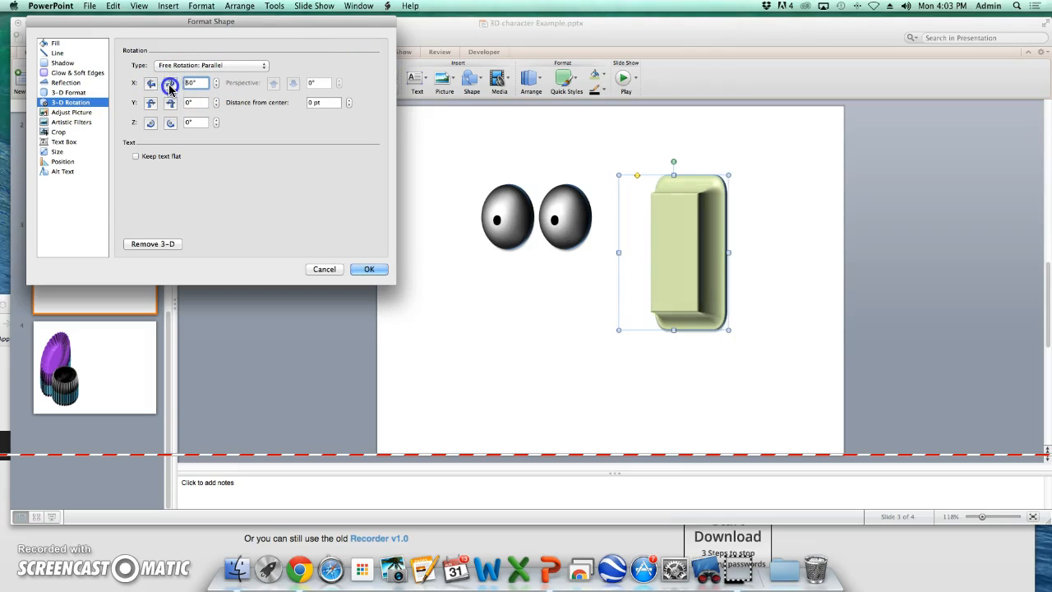
- Give the rectangle a Circle bottom bevel and increase its bottom bevel width
click(68, 92)
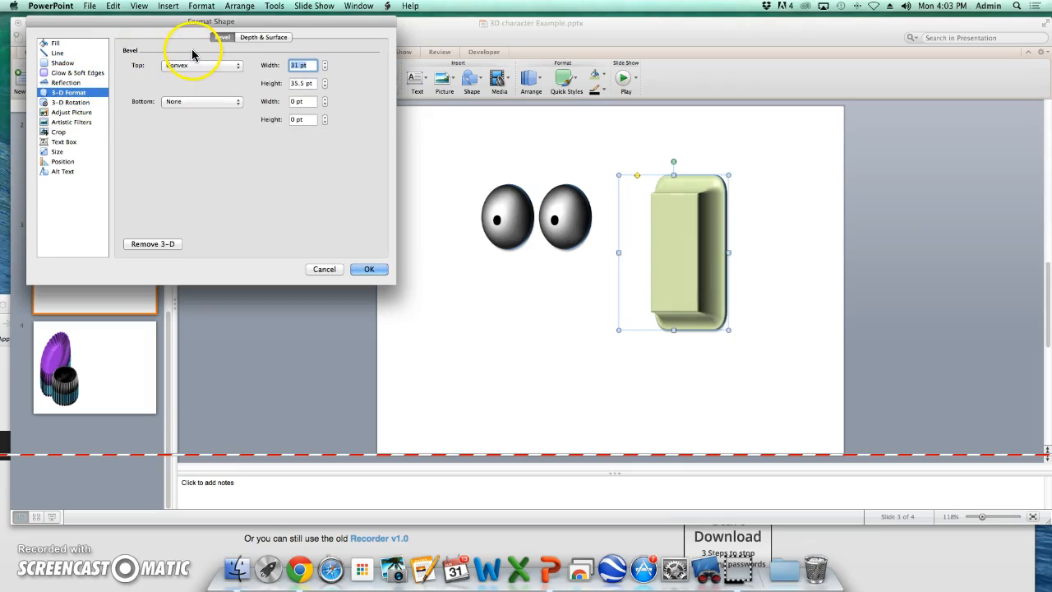
click(238, 103)
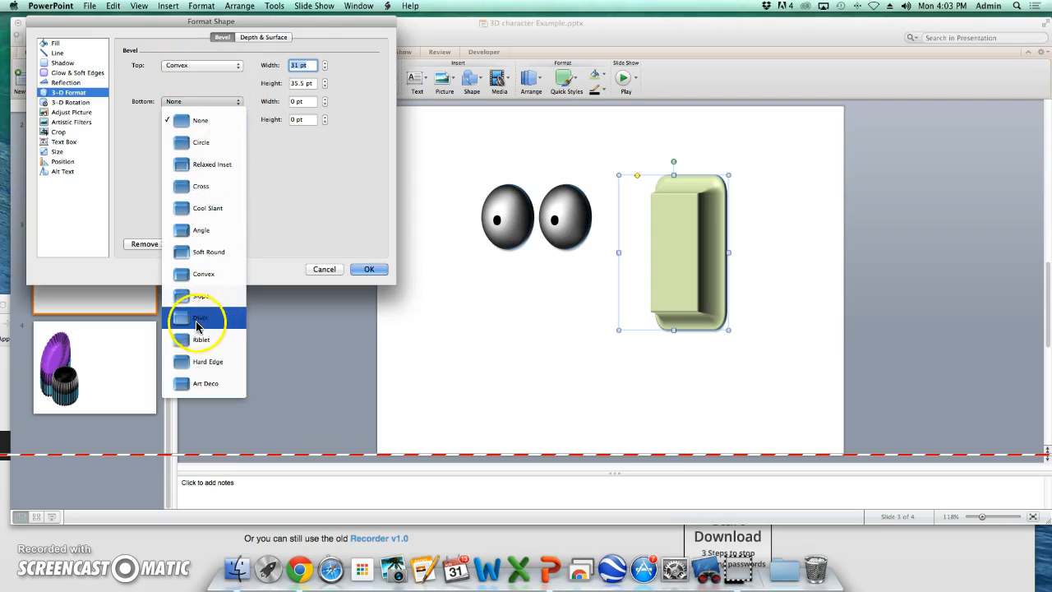
click(205, 143)
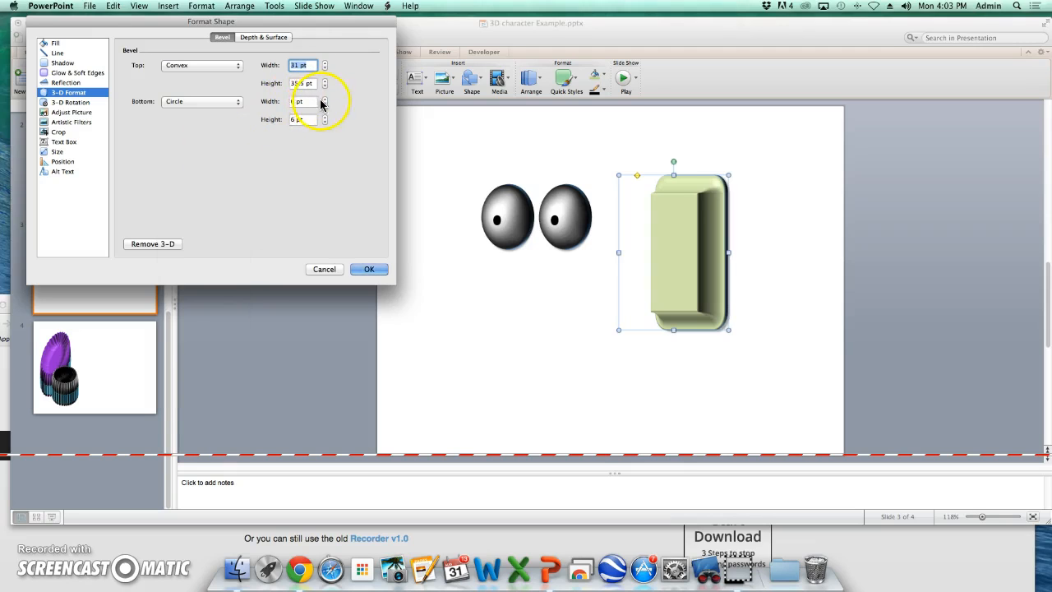
click(325, 99)
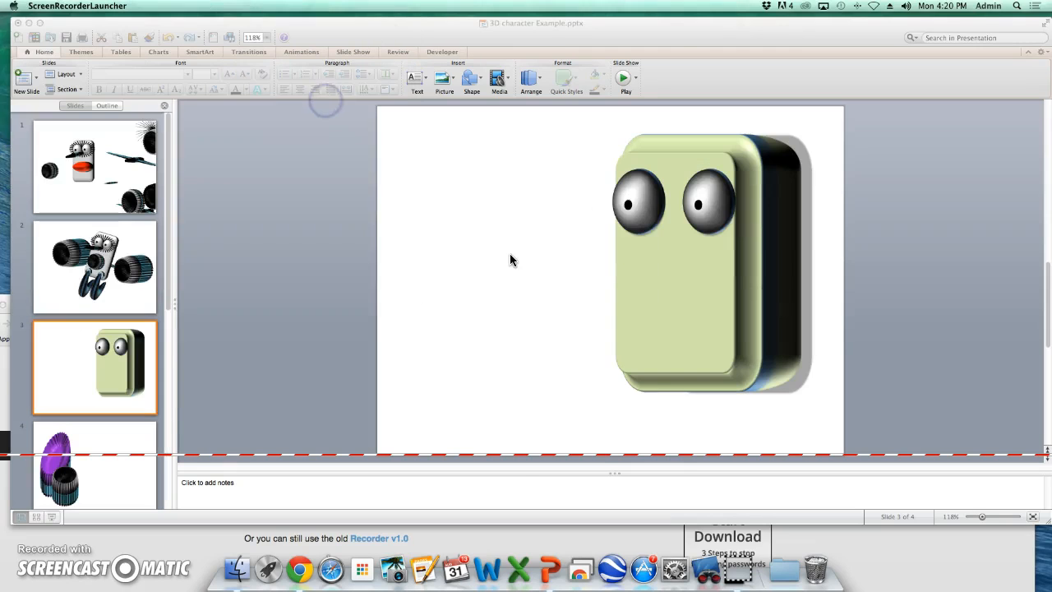
click(641, 205)
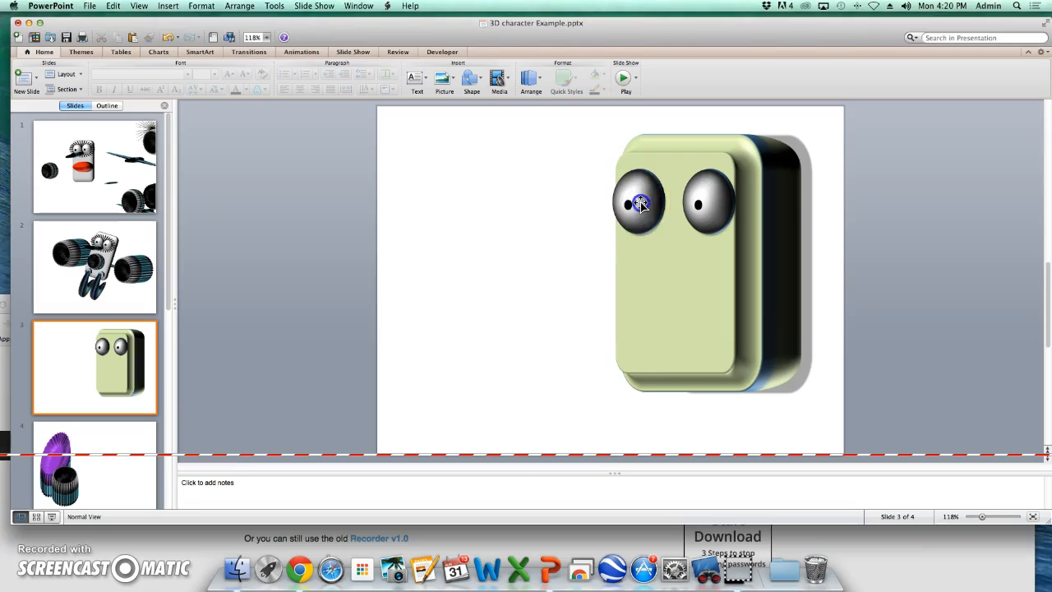
shift+click(703, 199)
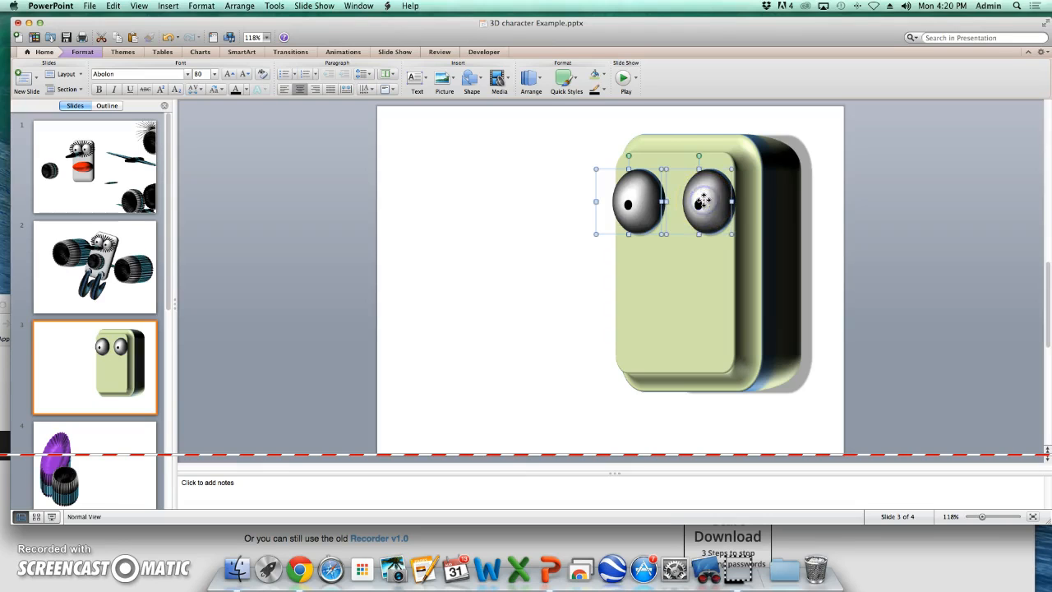
shift+click(671, 319)
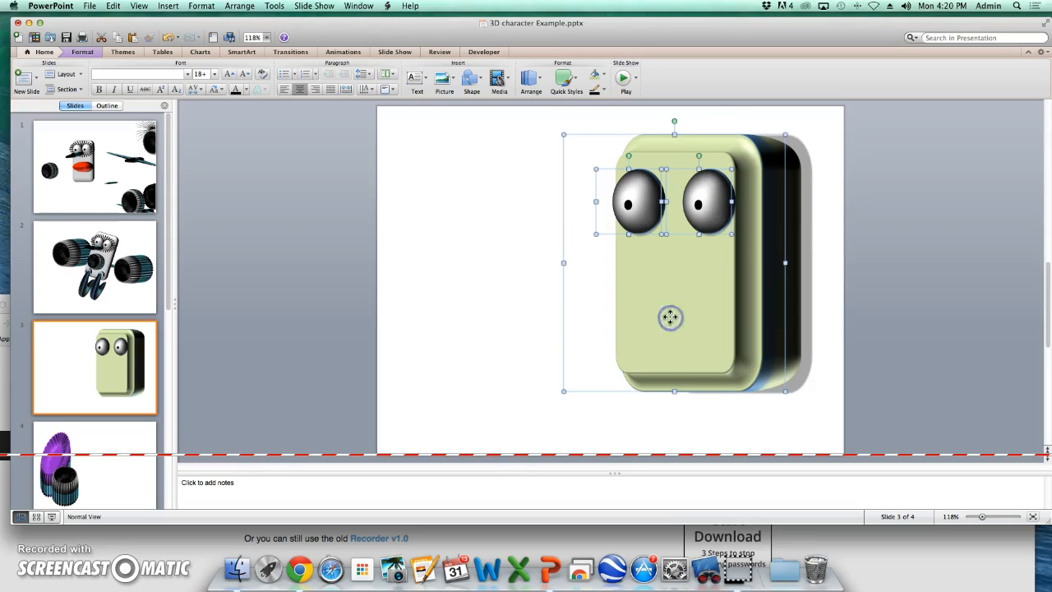
right_click(650, 210)
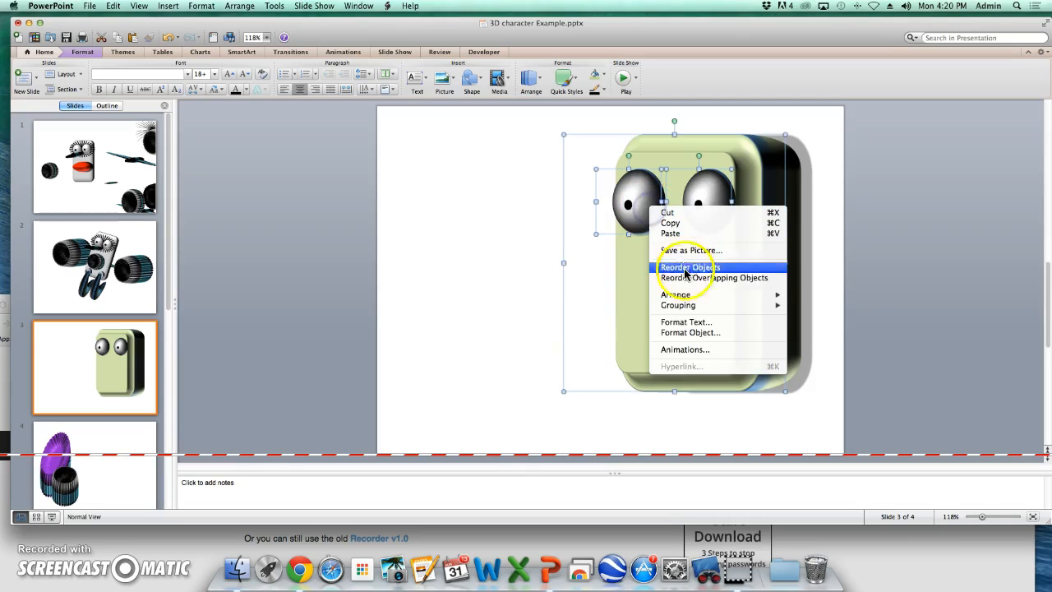
mouse_move(682, 310)
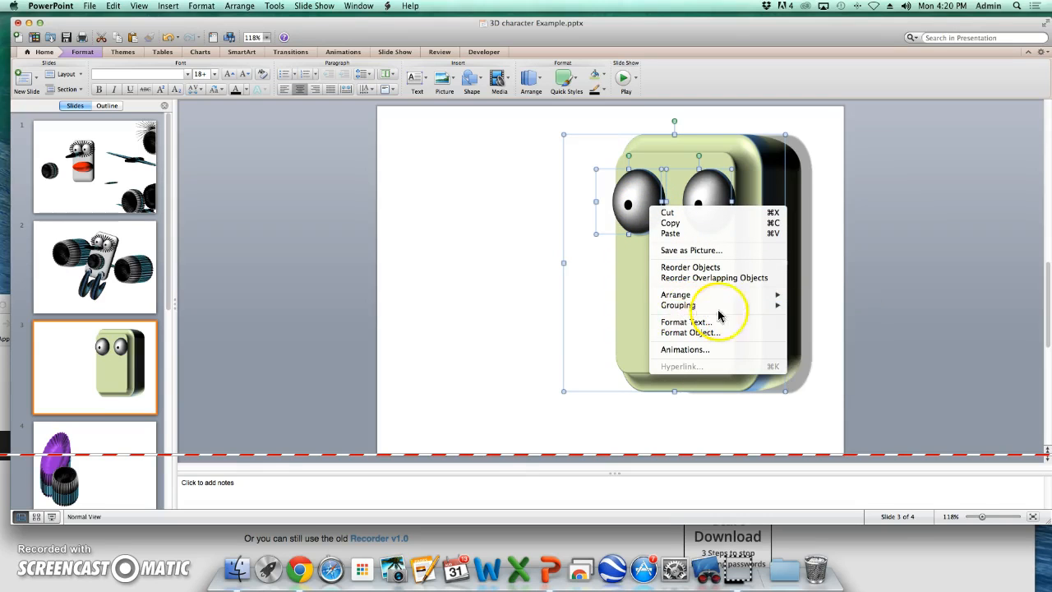
click(816, 311)
- Nudge the face group slightly left and ungroup it into separate eyes and rectangles
drag(730, 195, 711, 204)
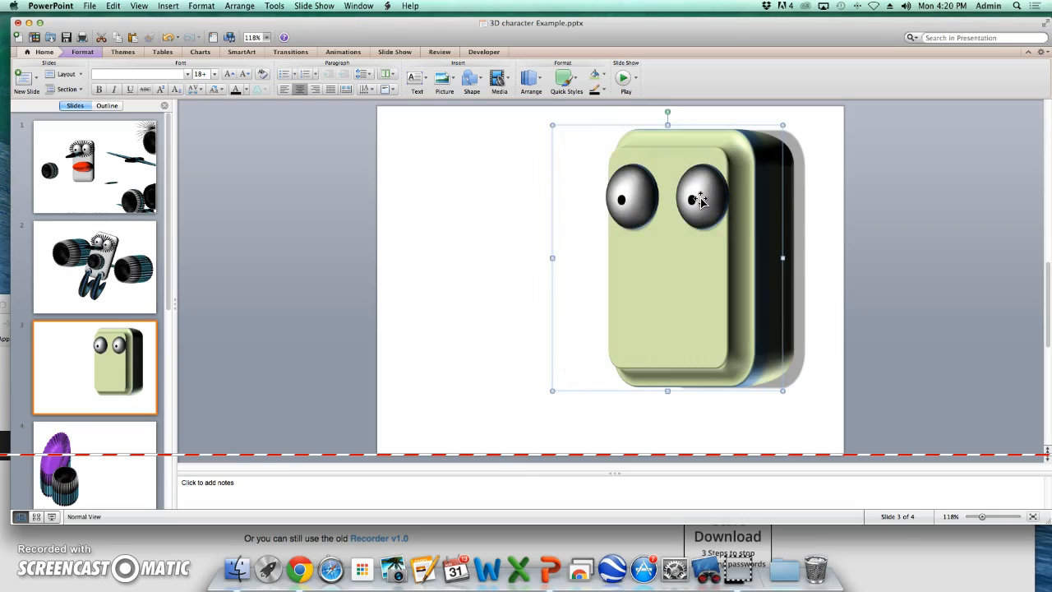
right_click(699, 200)
mouse_move(719, 295)
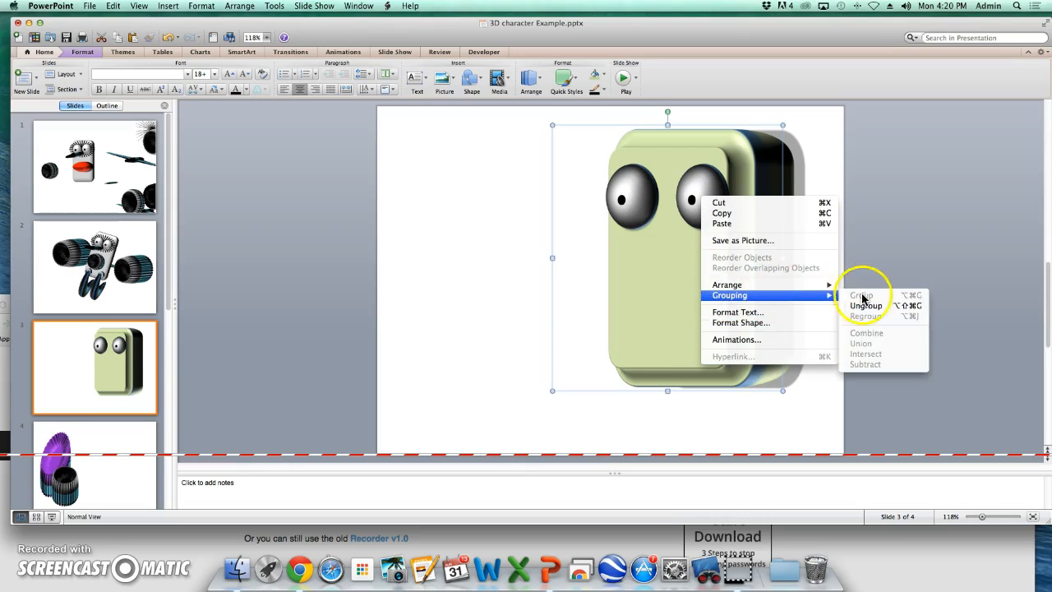
click(865, 305)
click(812, 270)
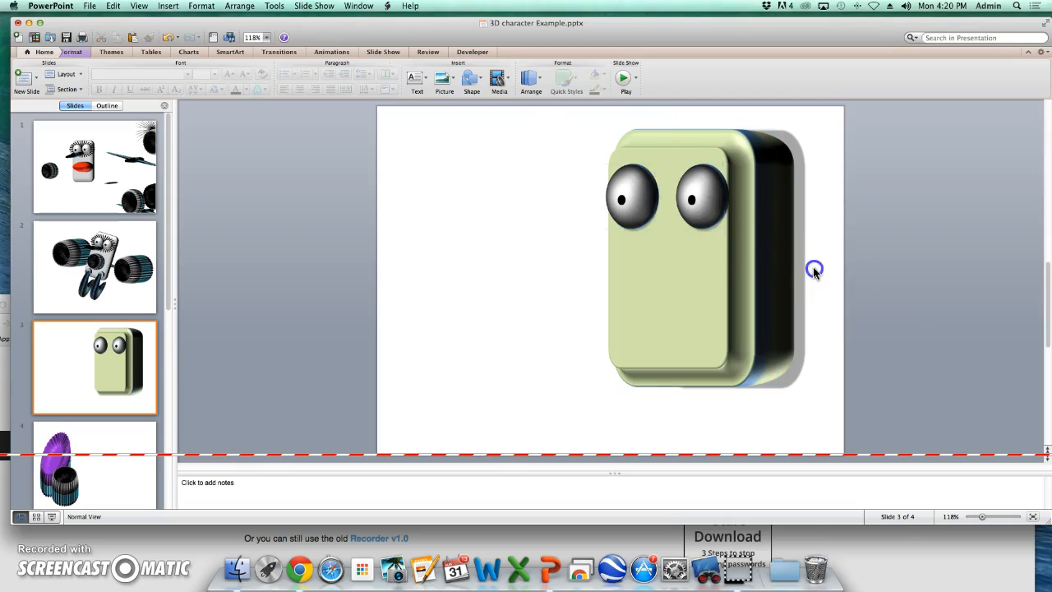
- Move the left eye lower and outward, then set its text line spacing to 1.2 to drop the pupil
drag(632, 204, 627, 243)
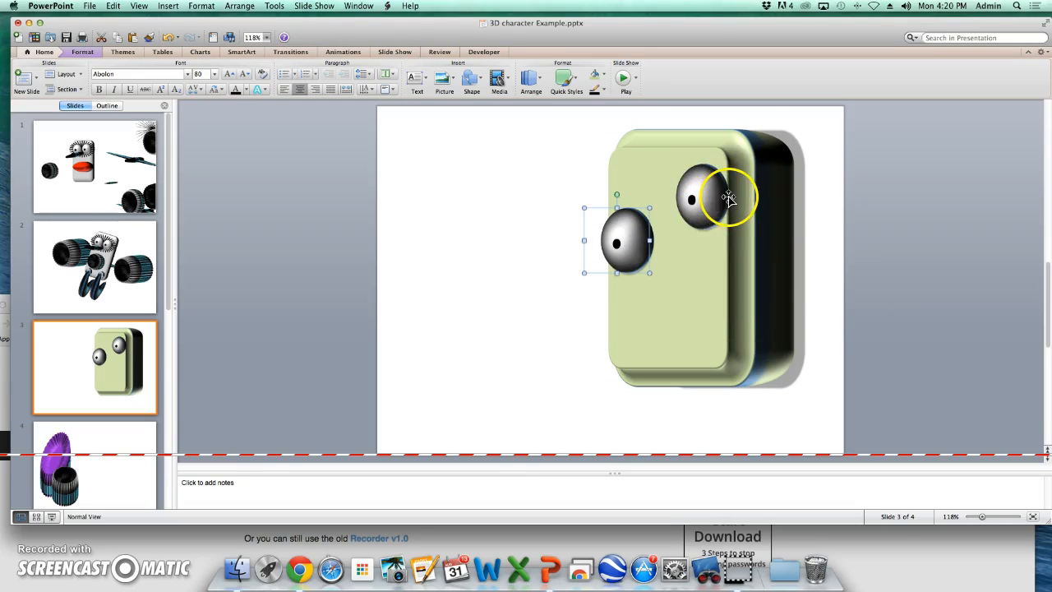
click(621, 244)
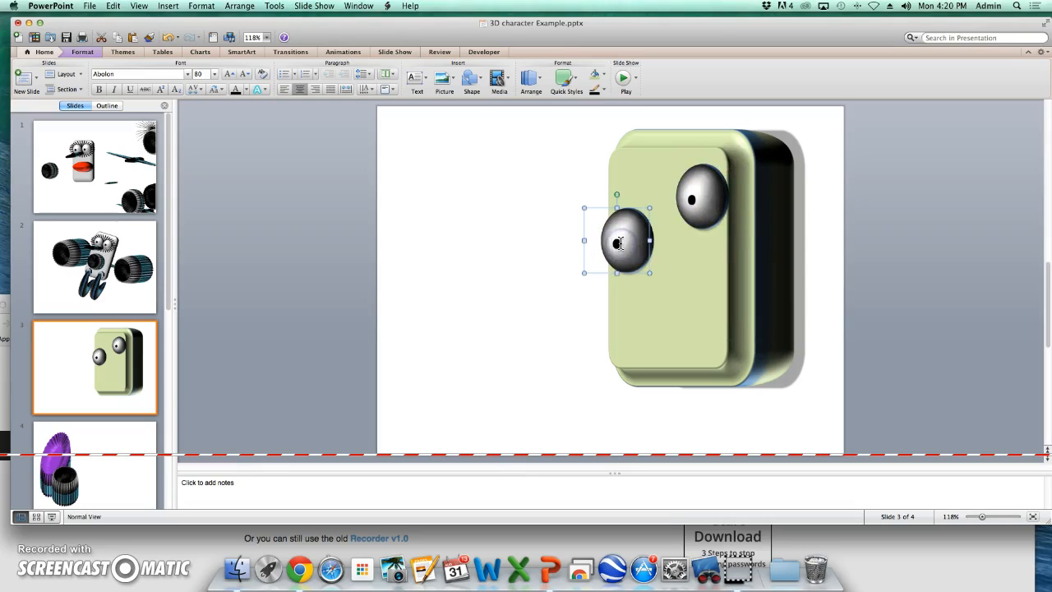
click(615, 243)
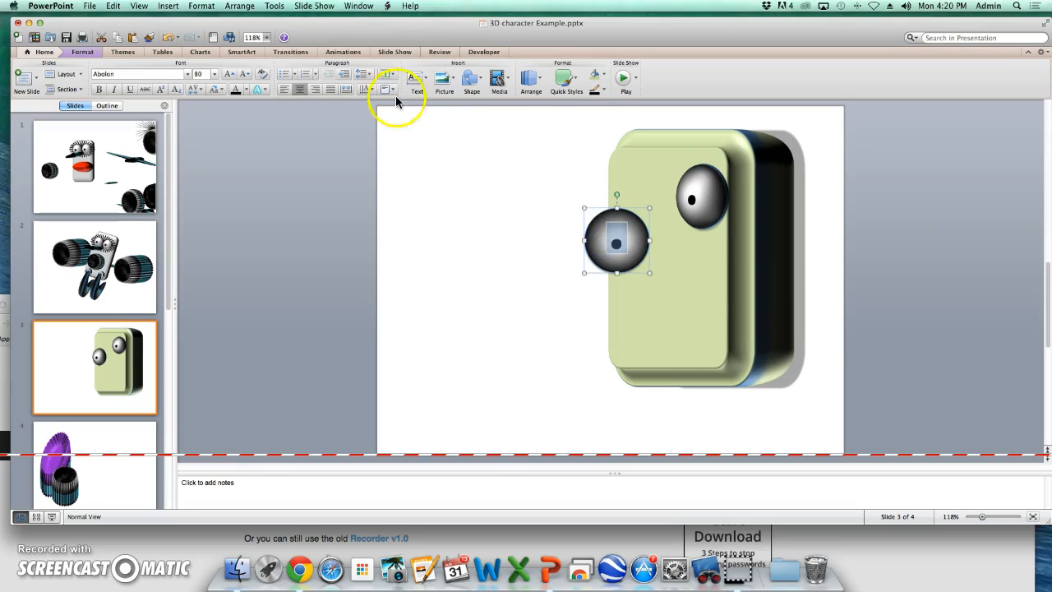
click(368, 75)
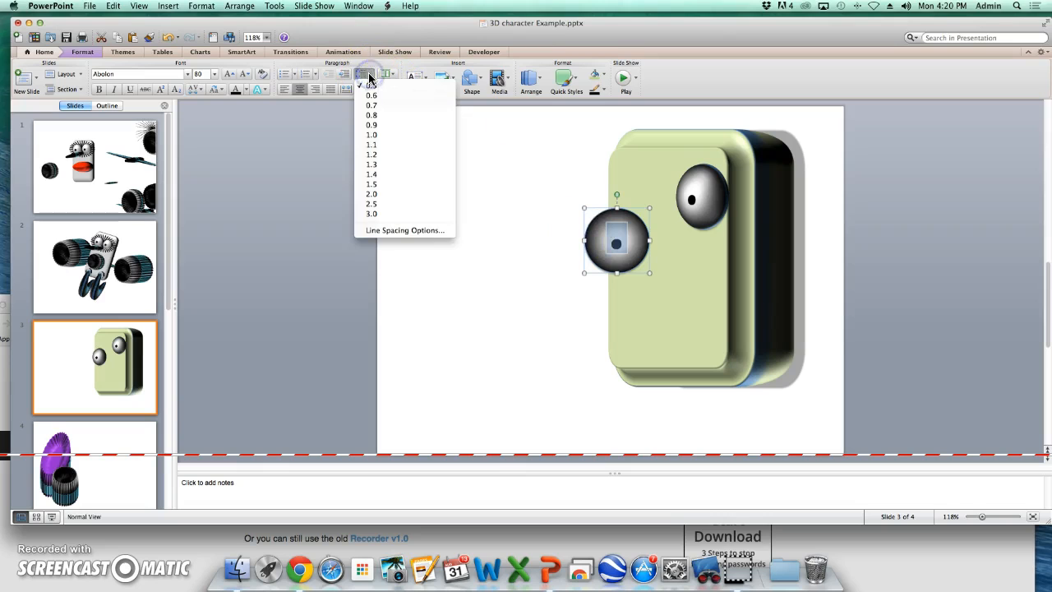
click(378, 154)
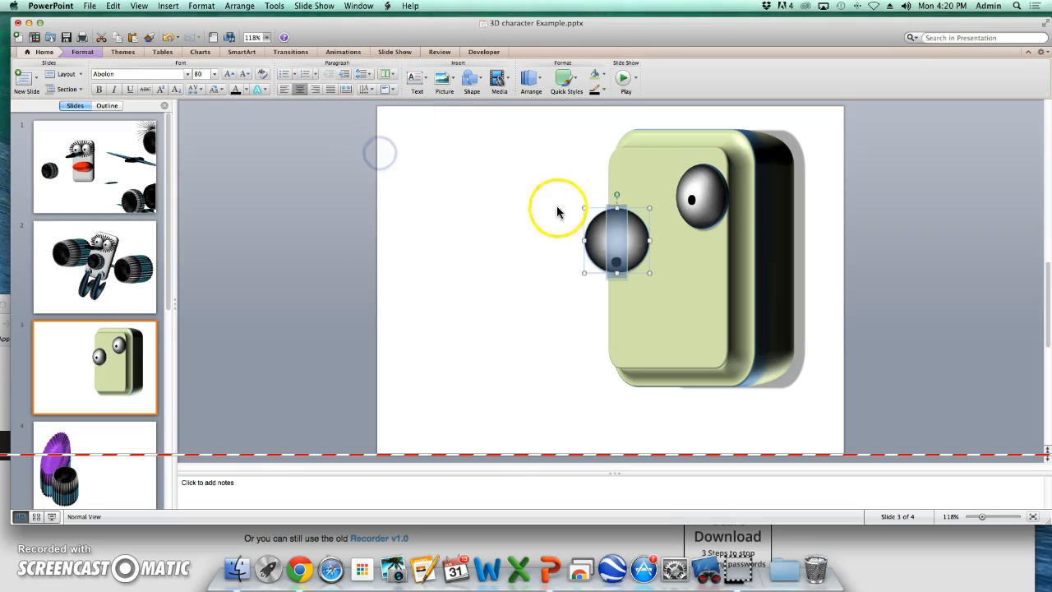
- Shift the right eye's pupil toward its outer edge by right-aligning the eye's text
click(695, 201)
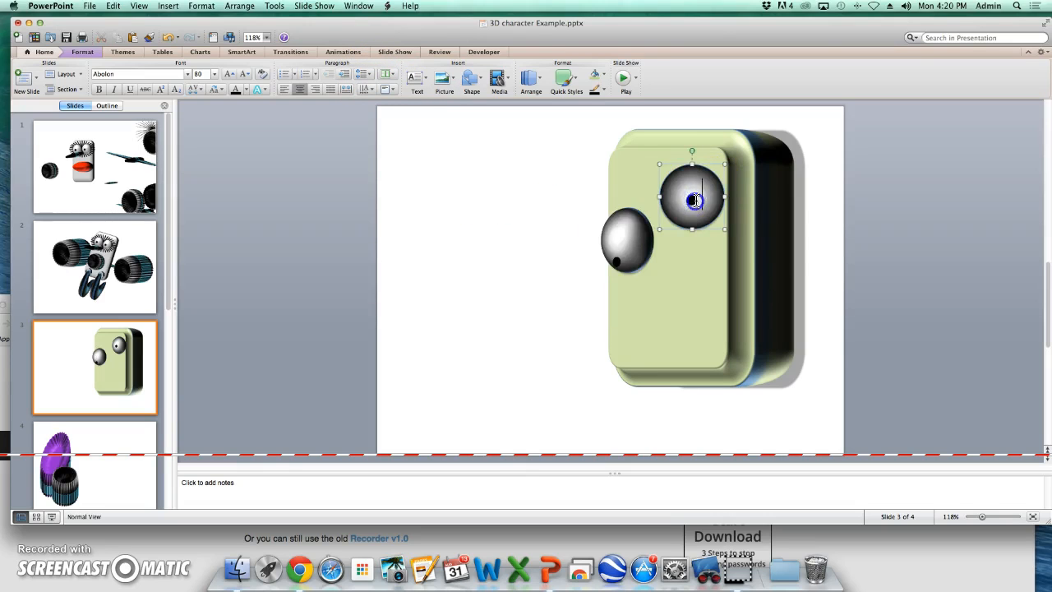
click(344, 76)
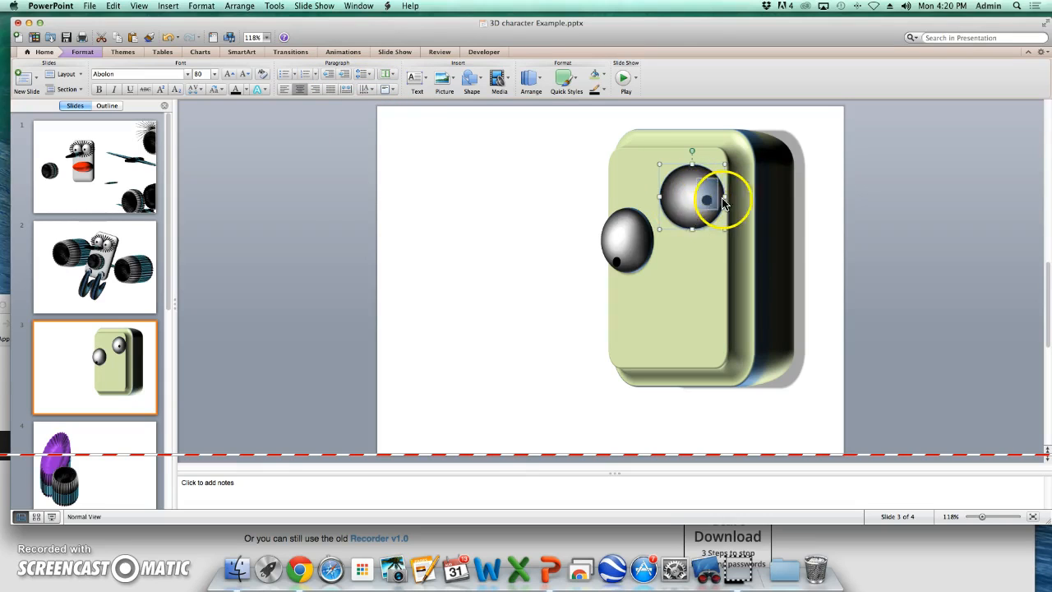
click(718, 265)
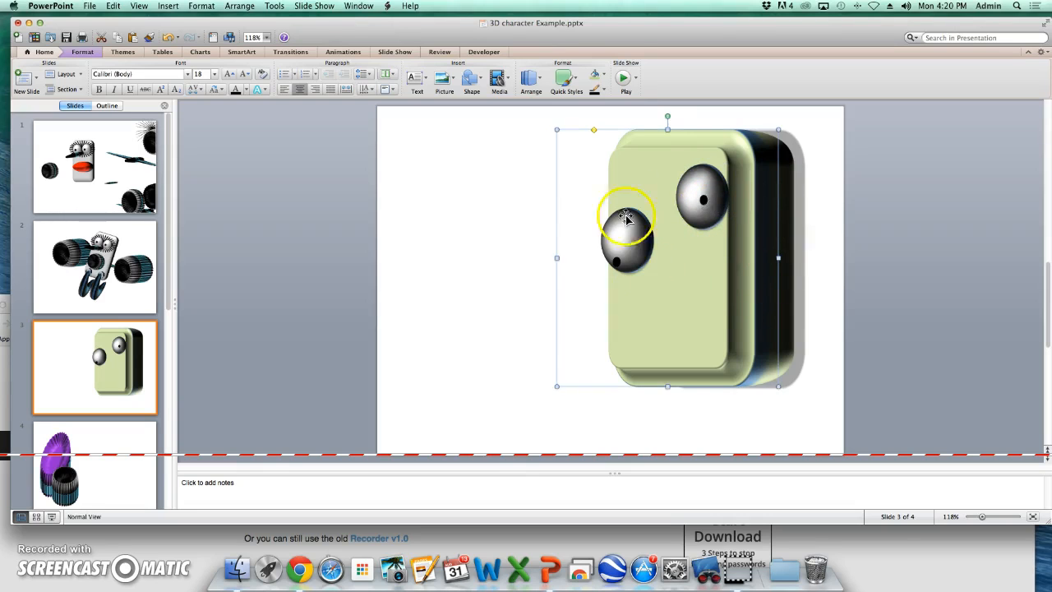
click(481, 218)
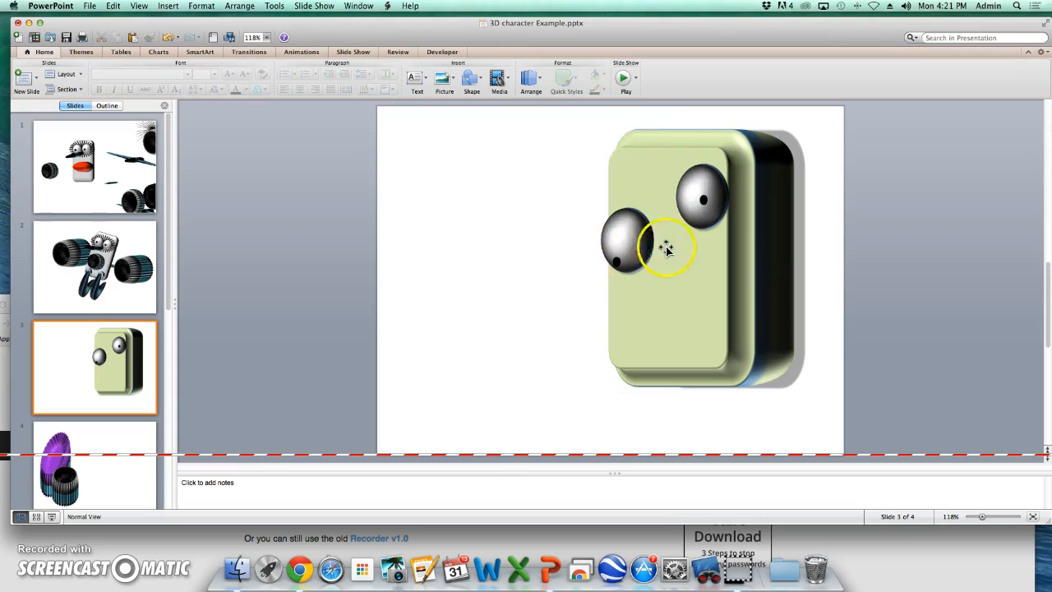